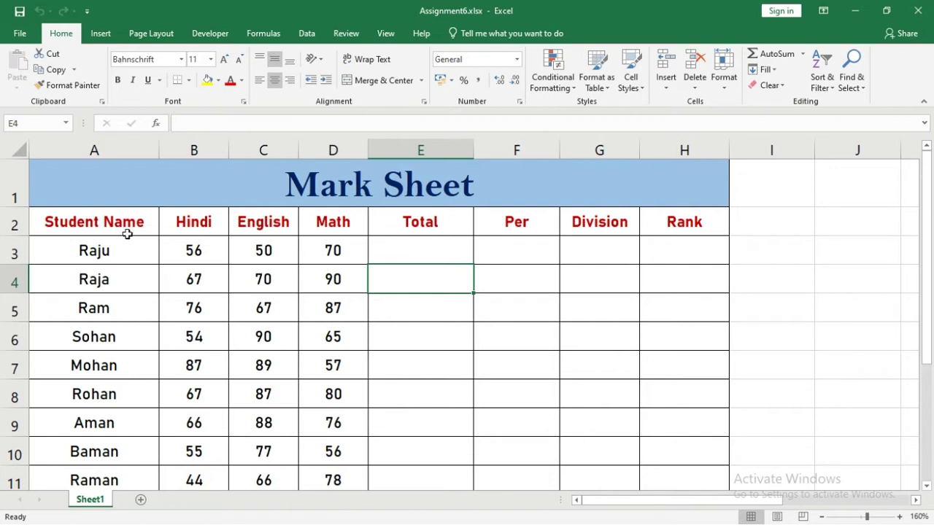
# Step: Enter =SUM(B3:D3) in E3 to total the first student's Hindi, English and Math marks
pyautogui.moveTo(124, 226); pyautogui.dragTo(119, 442)
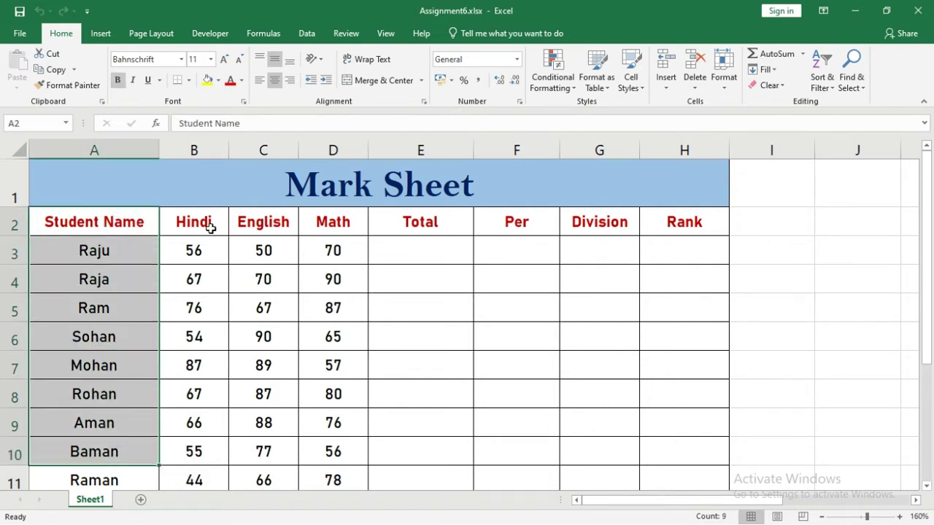
pyautogui.moveTo(209, 224)
pyautogui.mouseDown()
pyautogui.moveTo(319, 278)
pyautogui.moveTo(340, 337)
pyautogui.mouseUp()
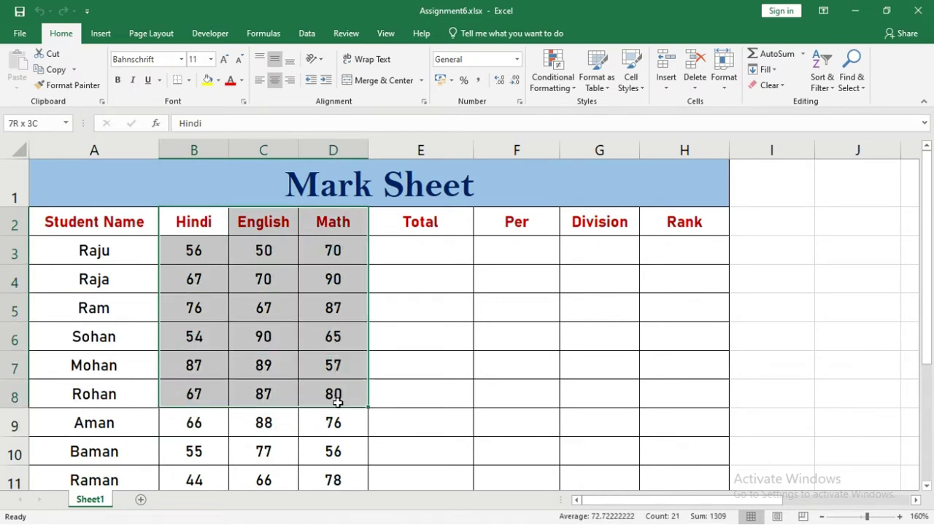
pyautogui.moveTo(340, 337); pyautogui.dragTo(332, 475)
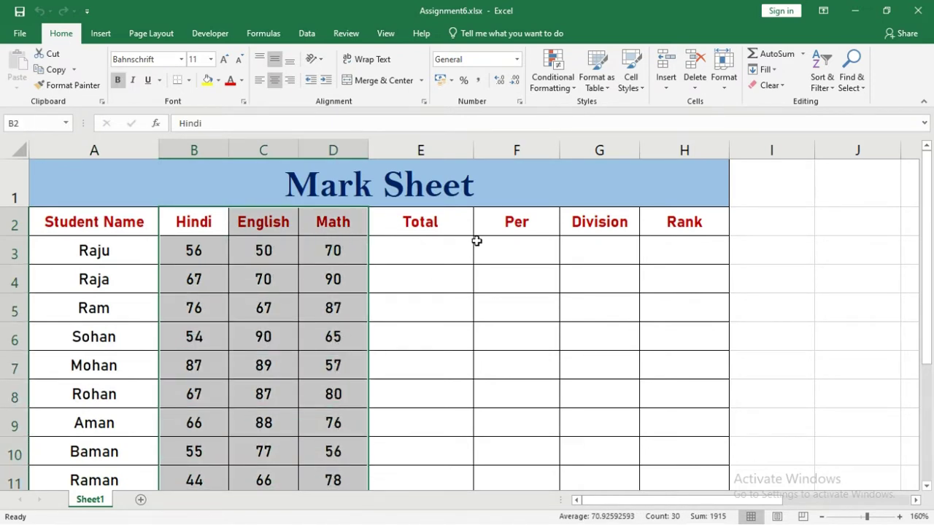
pyautogui.click(443, 248)
pyautogui.write('=')
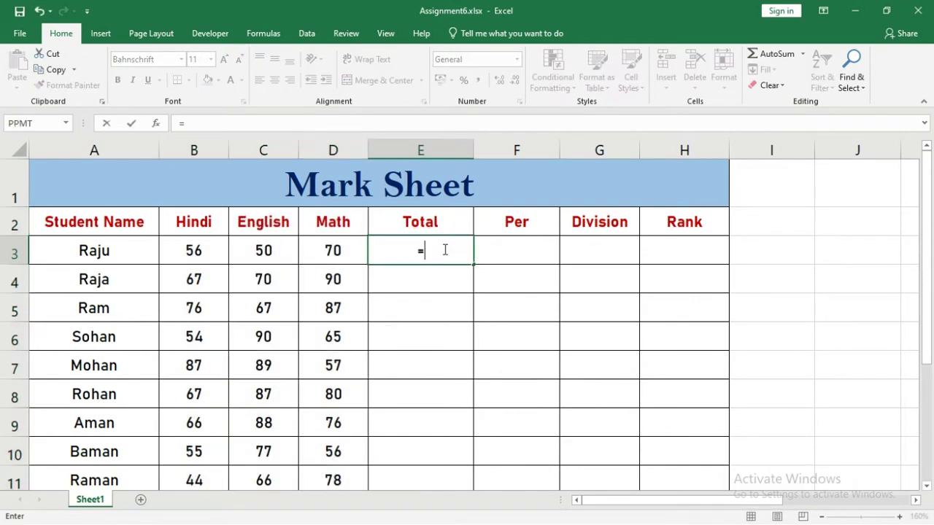
pyautogui.write('sum(')
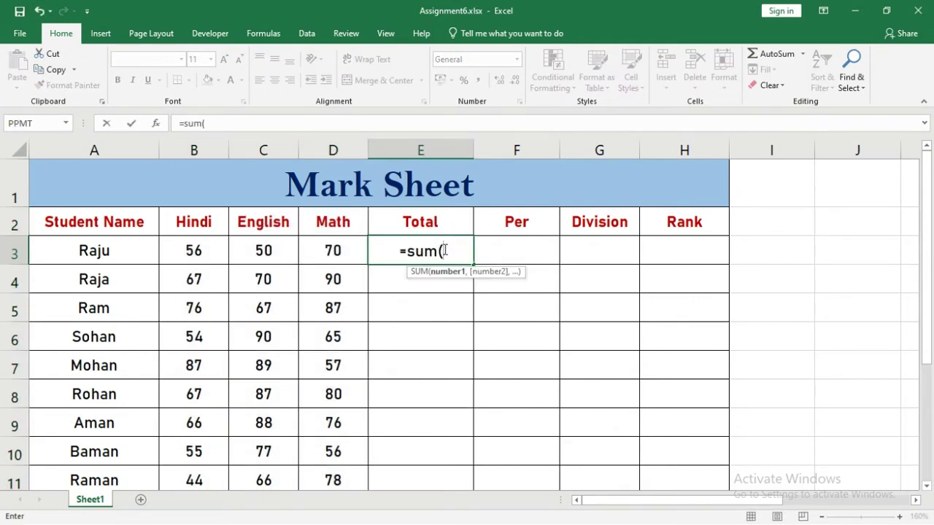
pyautogui.moveTo(322, 253); pyautogui.dragTo(213, 246)
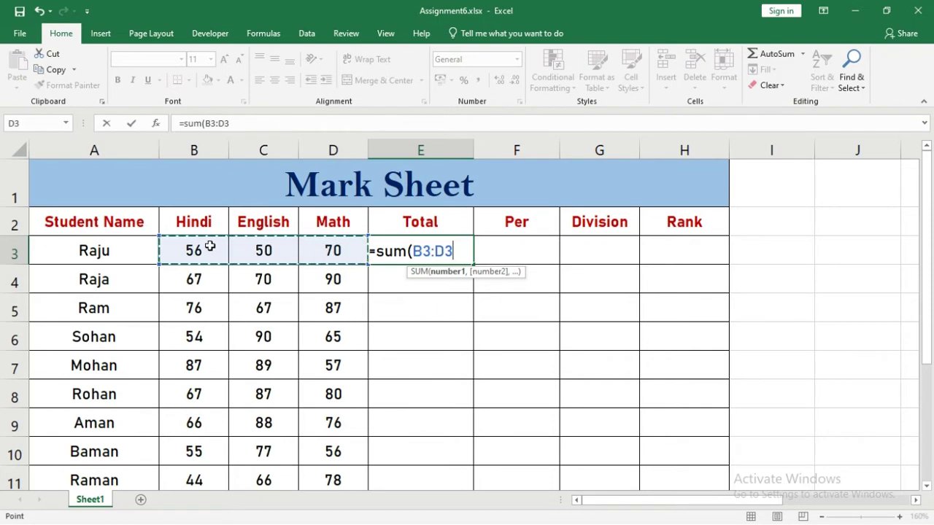
pyautogui.write(')')
pyautogui.press('Return')
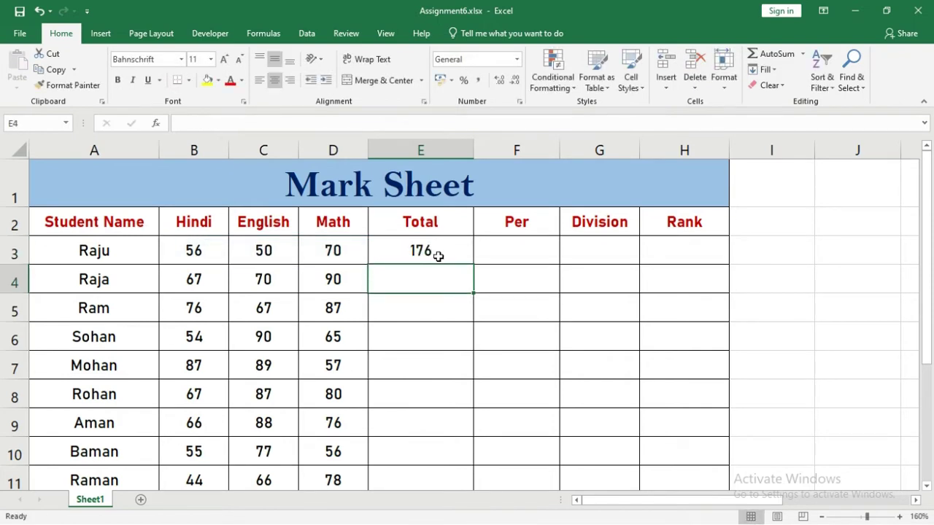
# Step: Fill the E3 total formula down to E11 for every student
pyautogui.click(438, 256)
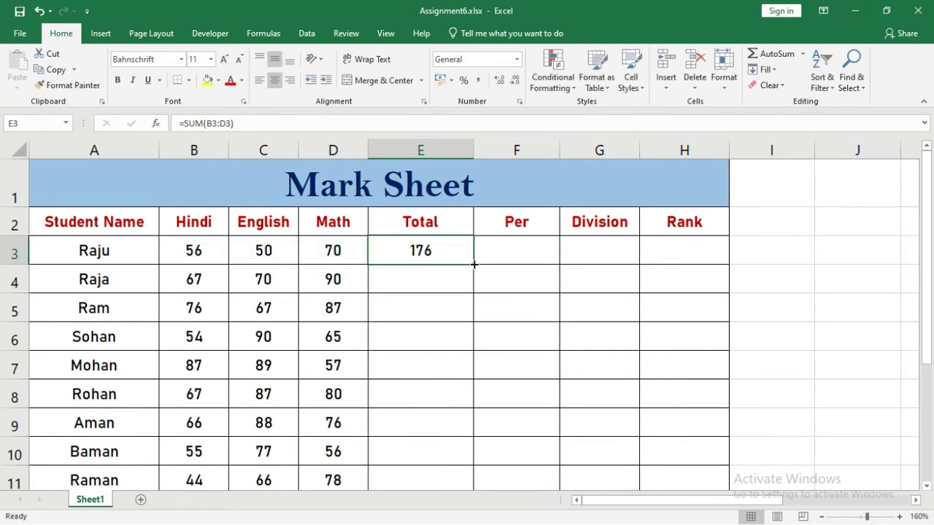
pyautogui.doubleClick(474, 264)
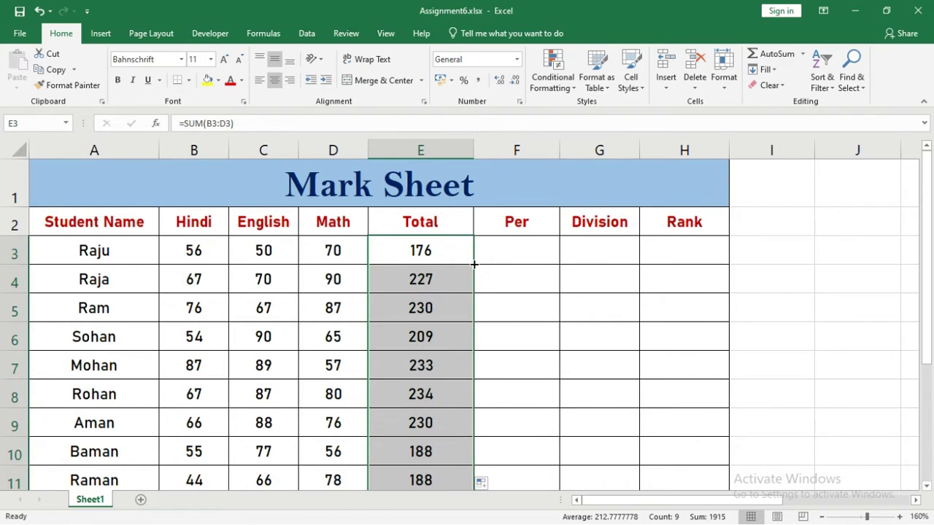
pyautogui.moveTo(531, 250); pyautogui.dragTo(531, 277)
# Step: Enter =E3*100/300 in F3 as the first student's percentage
pyautogui.click(531, 251)
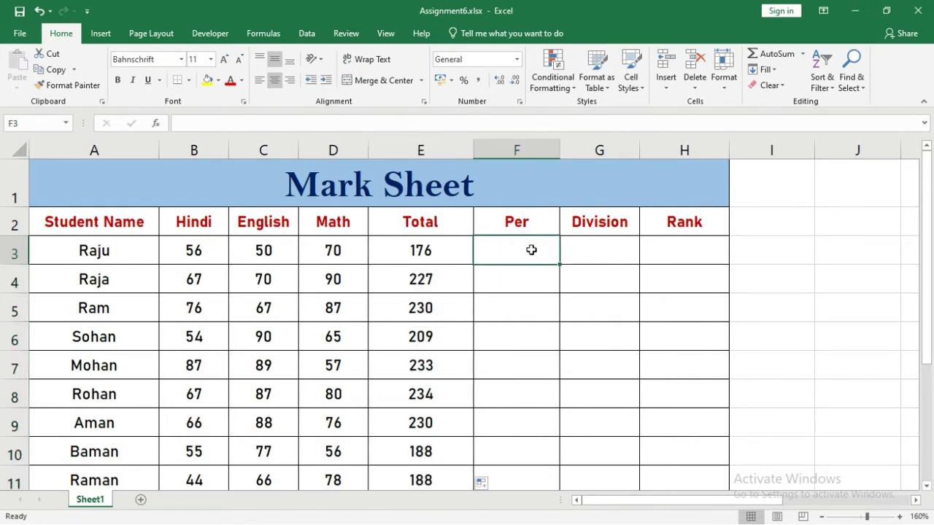
pyautogui.write('=')
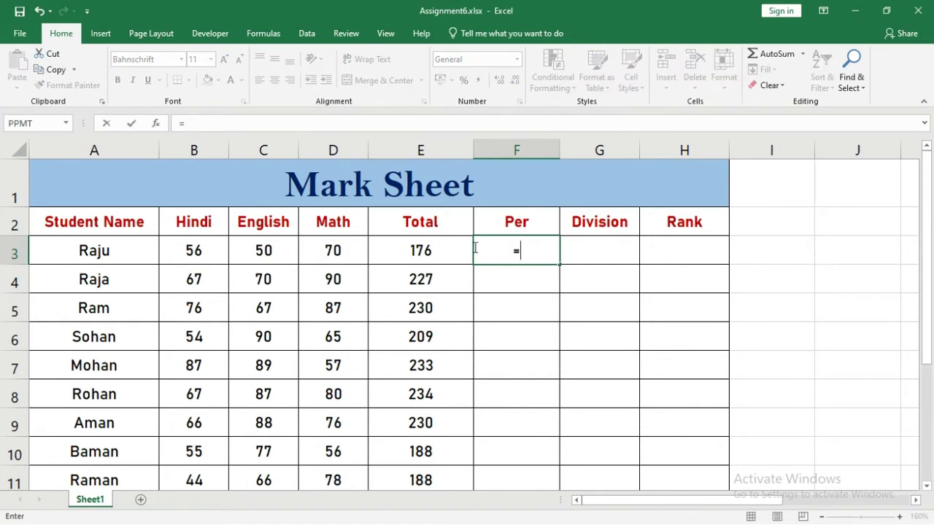
pyautogui.click(448, 250)
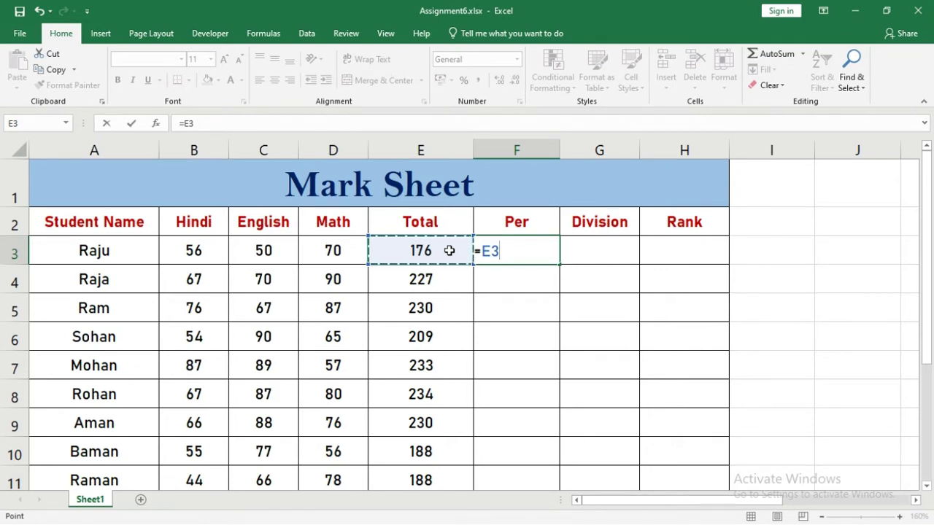
pyautogui.write('*')
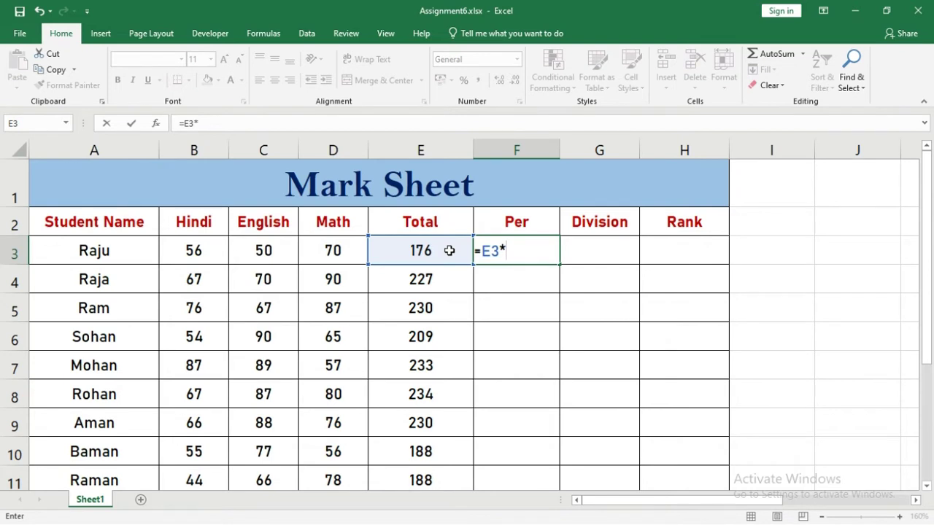
pyautogui.write('100')
pyautogui.write('/')
pyautogui.write('300')
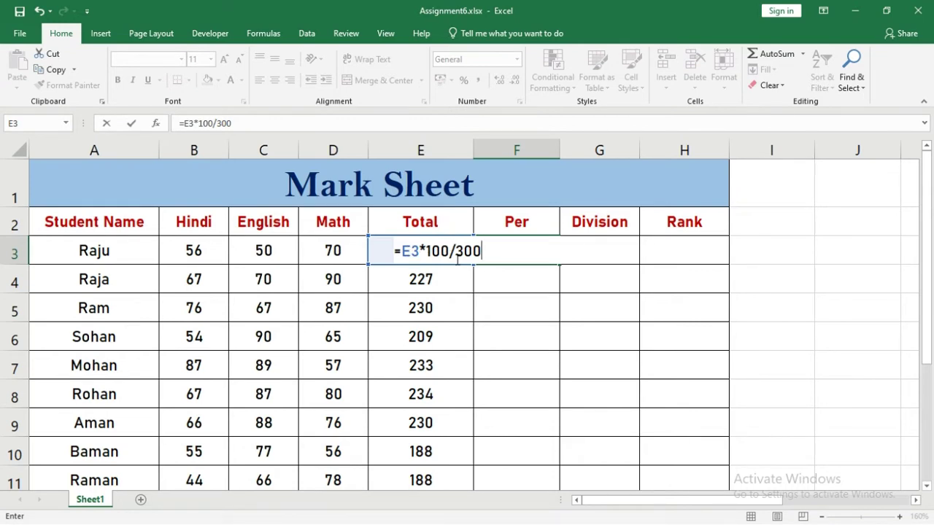
pyautogui.press('Return')
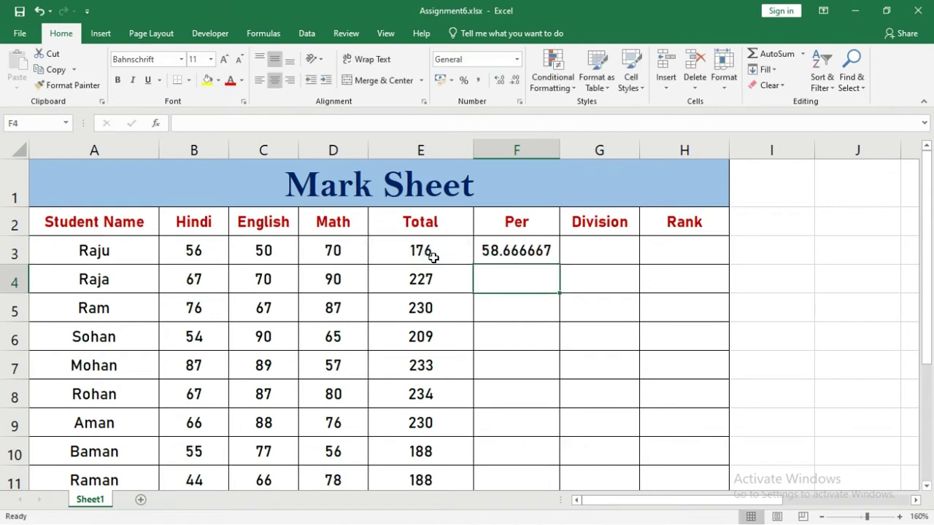
# Step: Show the percentage with two decimals (58.67) and fill it down the Per column
pyautogui.click(553, 243)
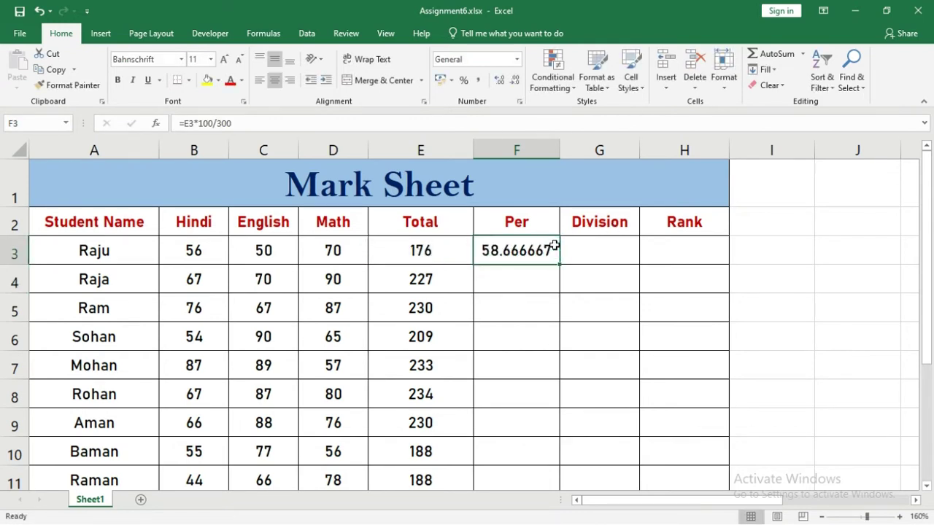
pyautogui.doubleClick(513, 81)
pyautogui.click(515, 80)
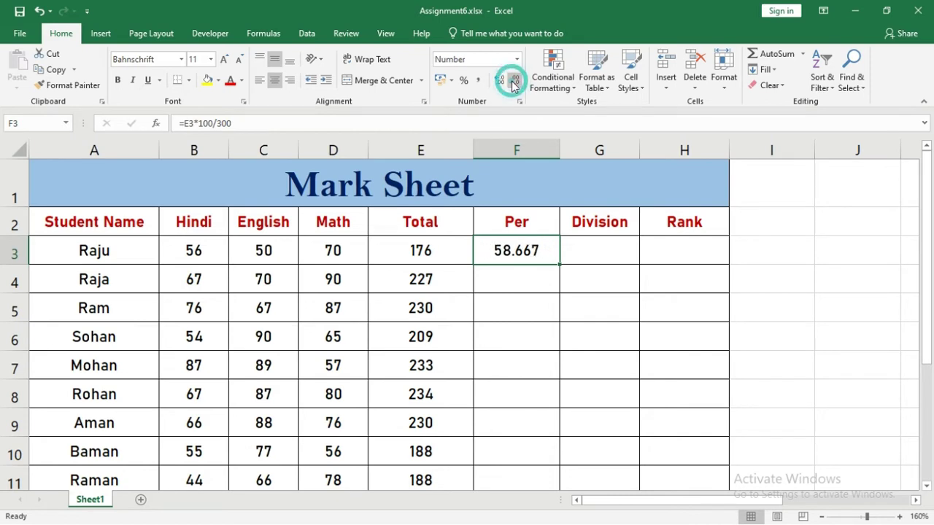
pyautogui.click(515, 80)
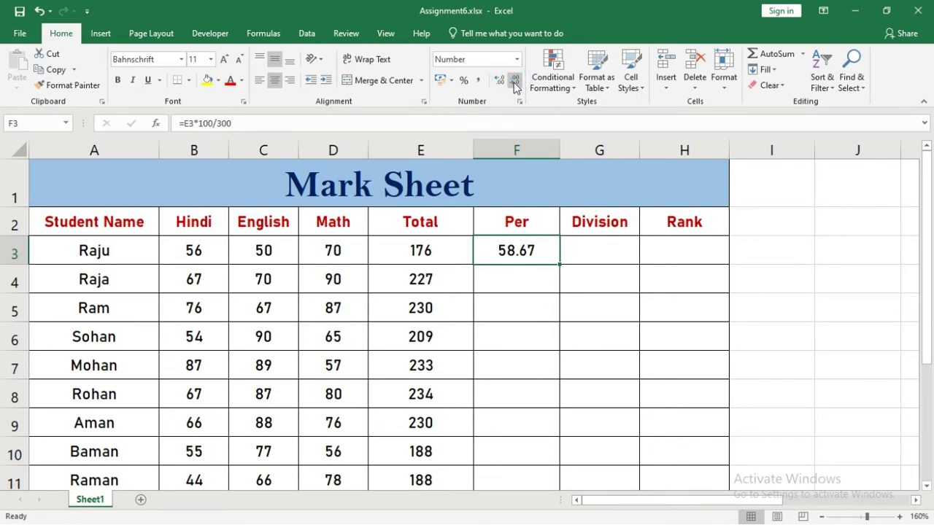
pyautogui.doubleClick(561, 267)
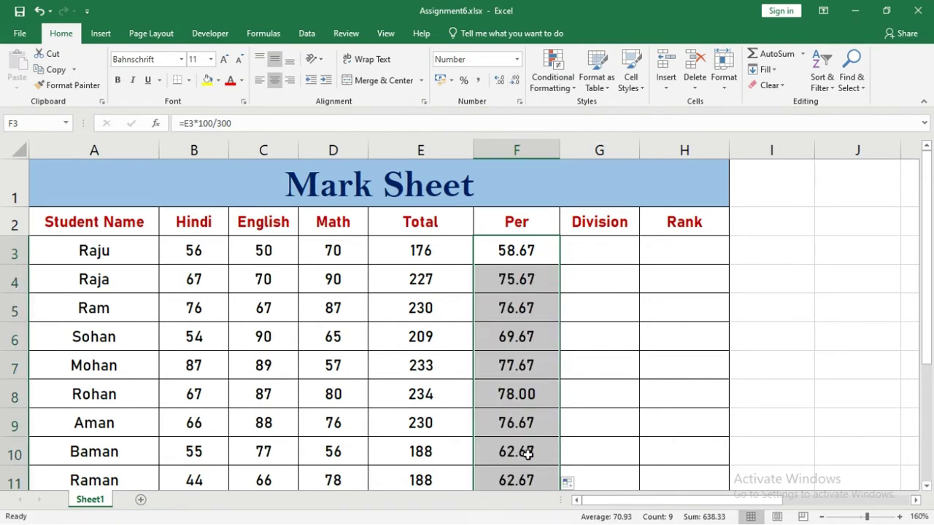
pyautogui.click(582, 242)
# Step: Enter =IF(F3>=75,"First",IF(F3>=60,"Second",IF(F3>=40,"Third","Fail"))) in G3
pyautogui.write('=')
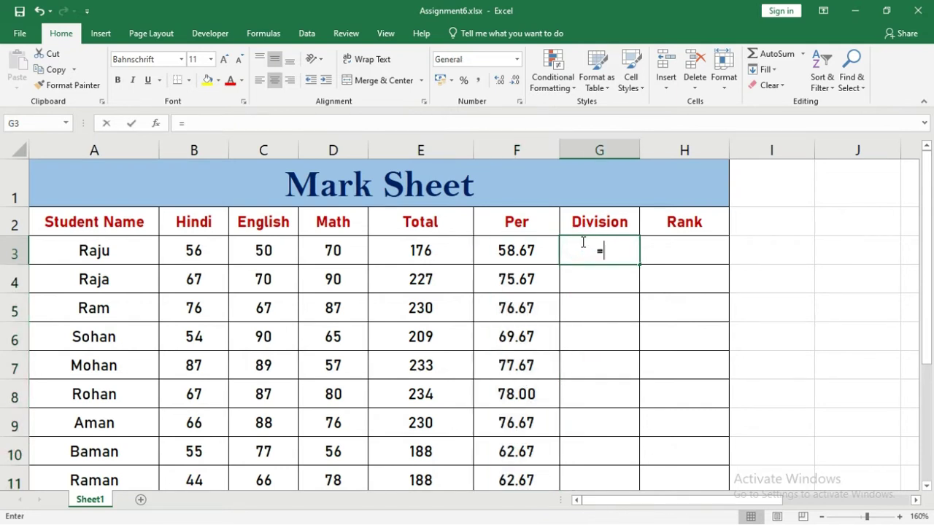
pyautogui.write('if')
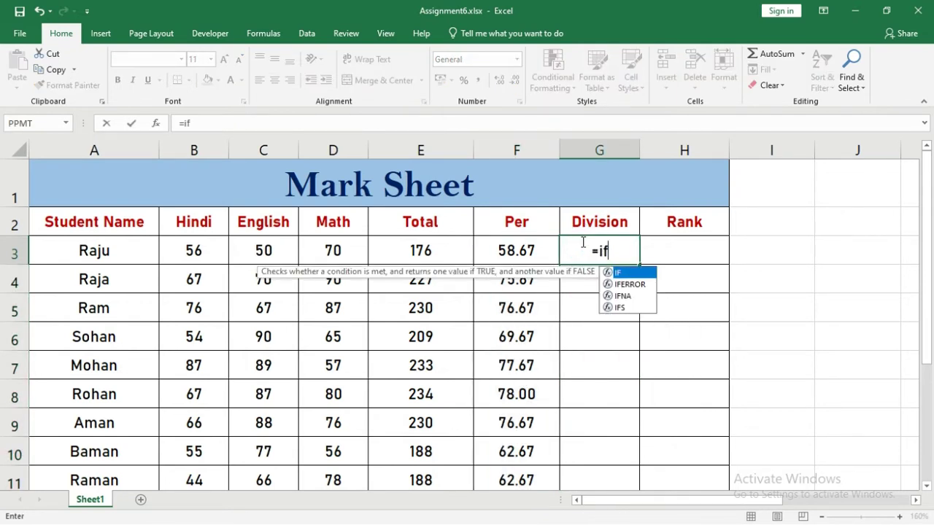
pyautogui.write('(')
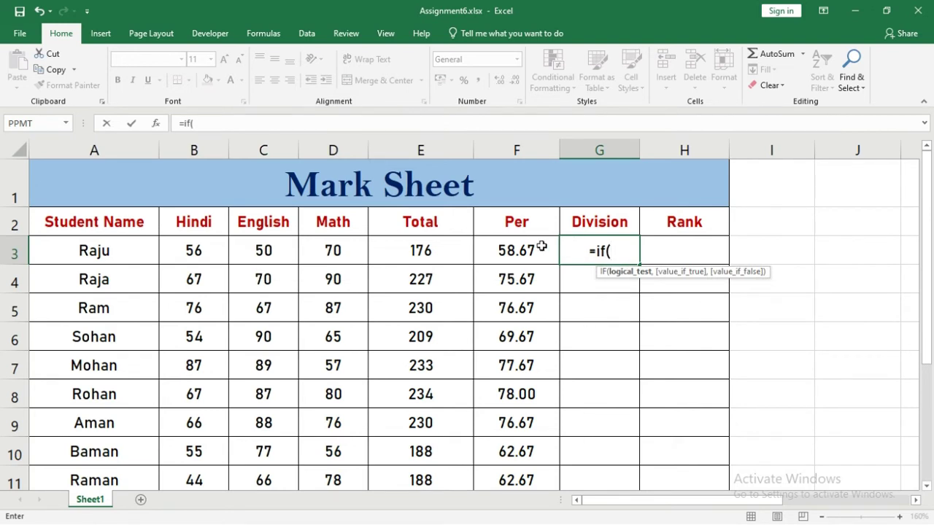
pyautogui.click(537, 248)
pyautogui.write('>=')
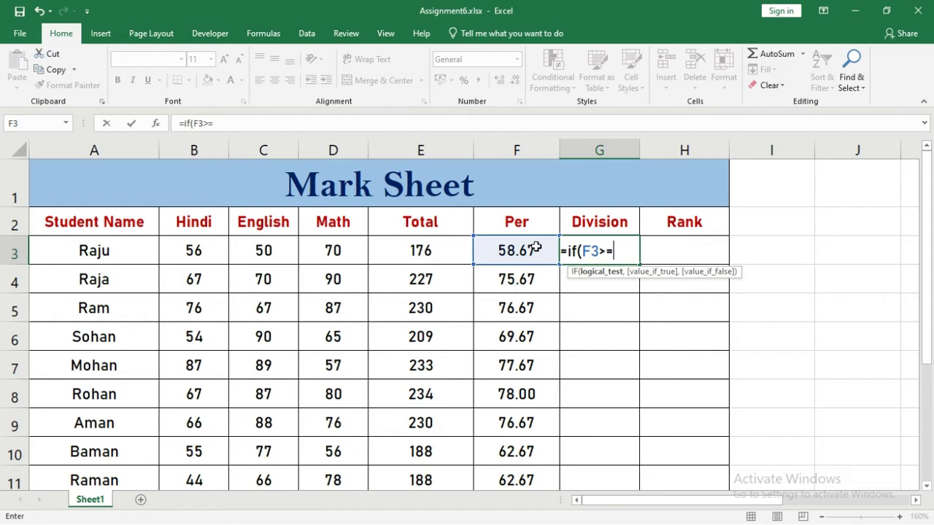
pyautogui.write('75,')
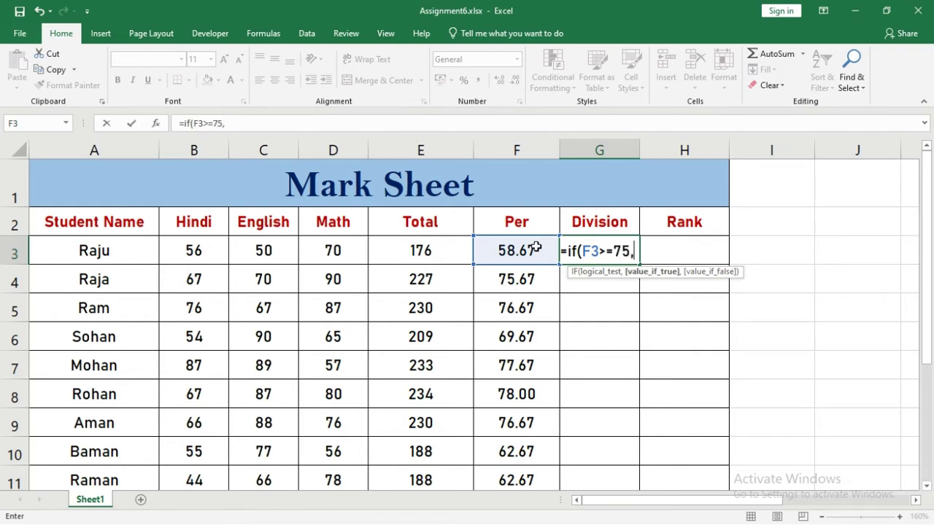
pyautogui.write('"Firs')
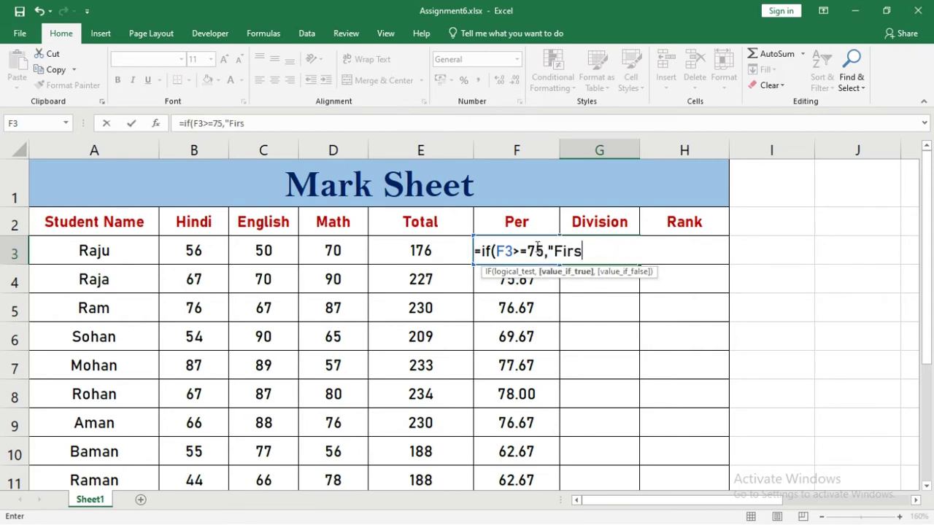
pyautogui.write('t",')
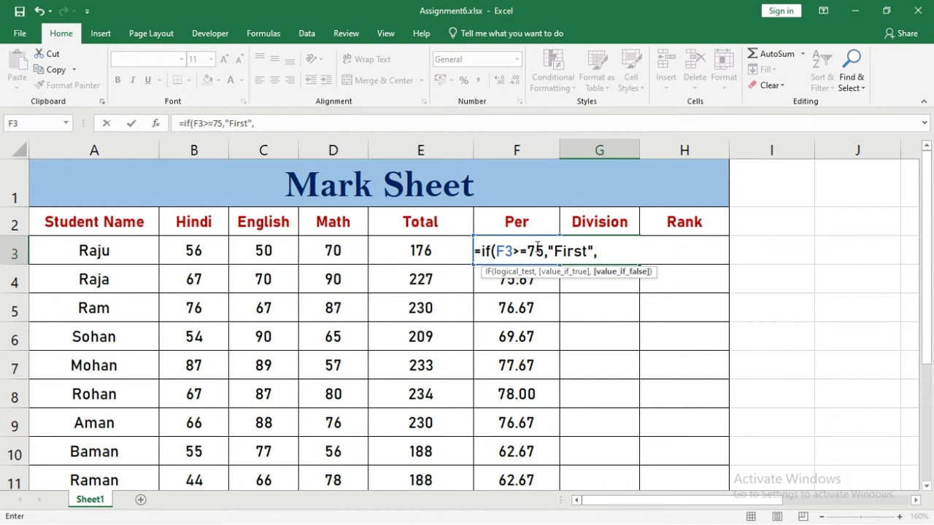
pyautogui.write('if(')
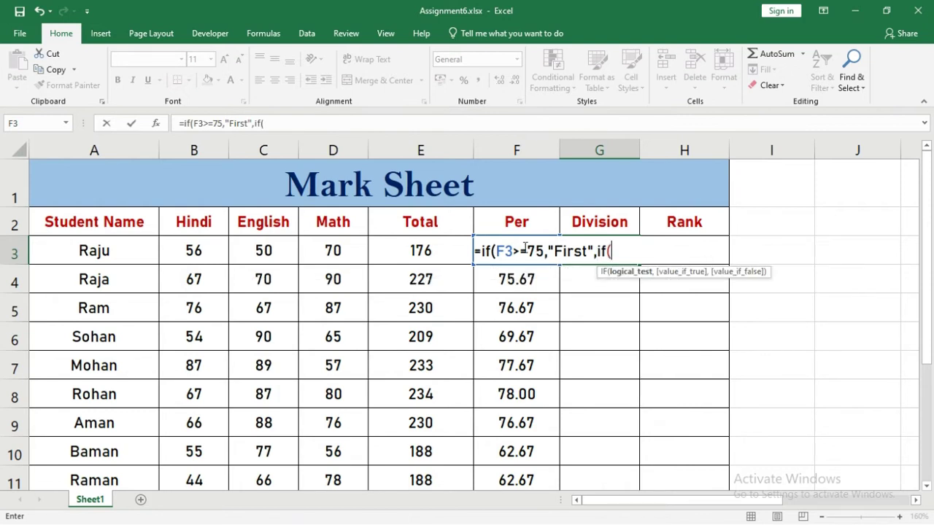
pyautogui.write('f')
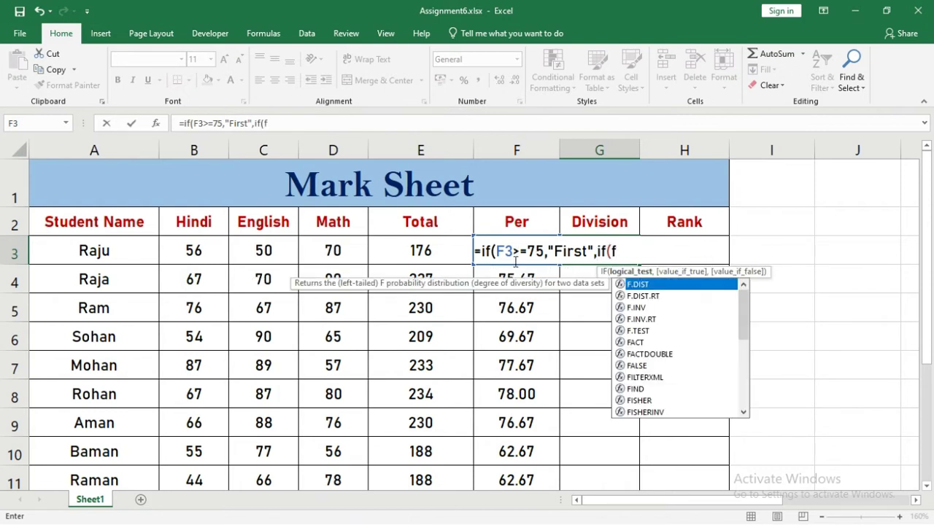
pyautogui.write('3>=')
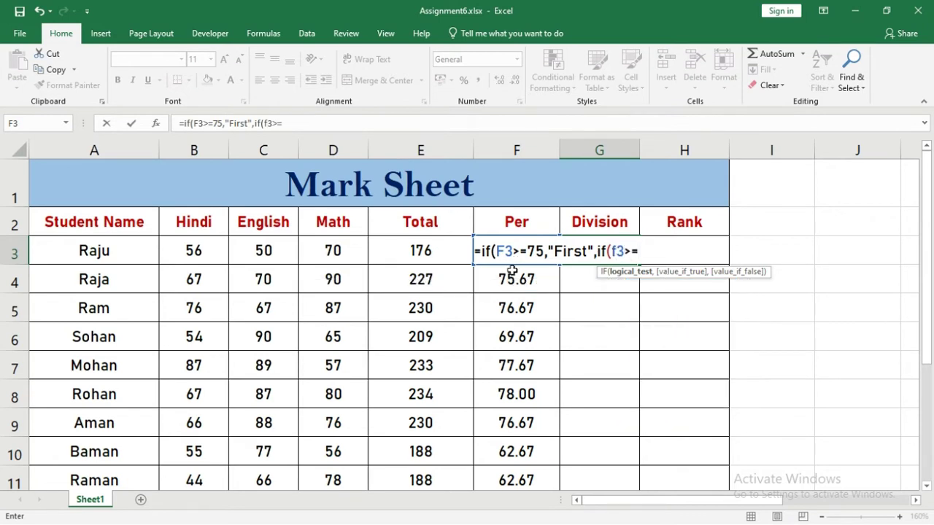
pyautogui.write('60,')
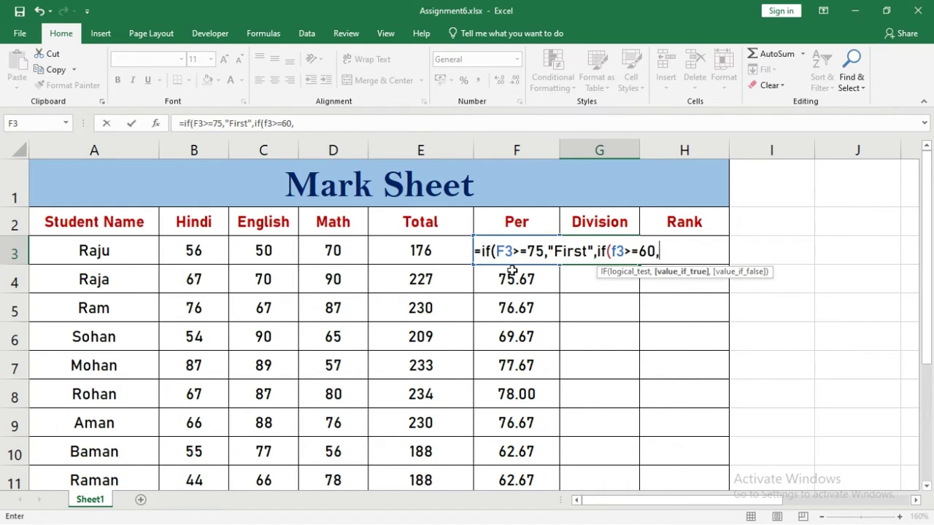
pyautogui.write('"Se')
pyautogui.write('cond",')
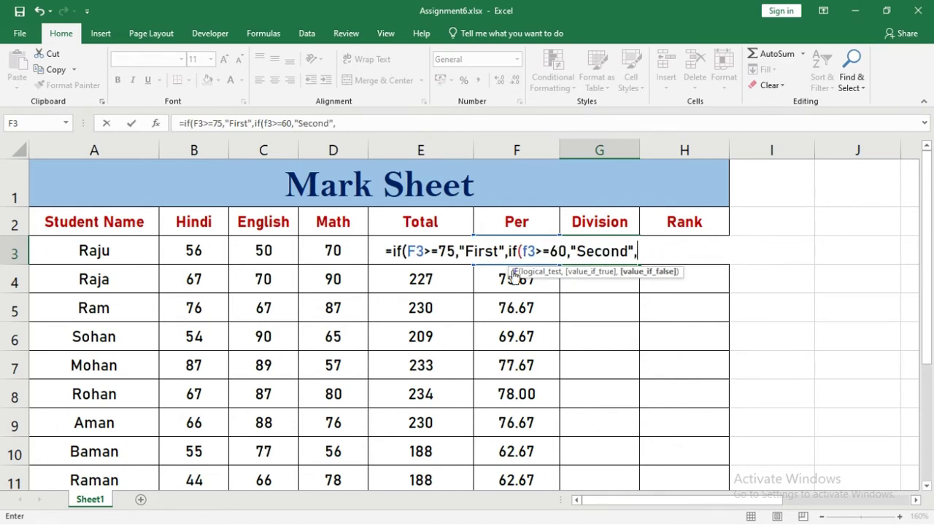
pyautogui.write('if(')
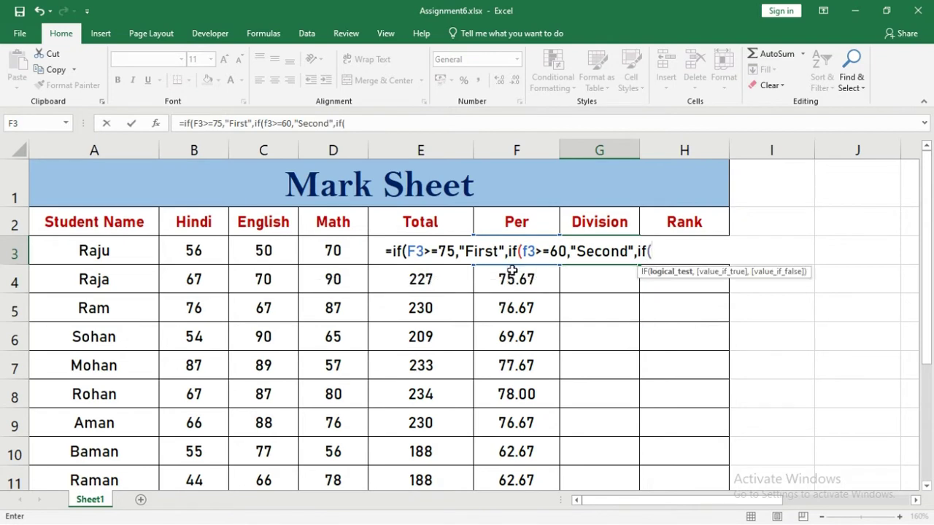
pyautogui.write('f3>=4')
pyautogui.write('0,Third')
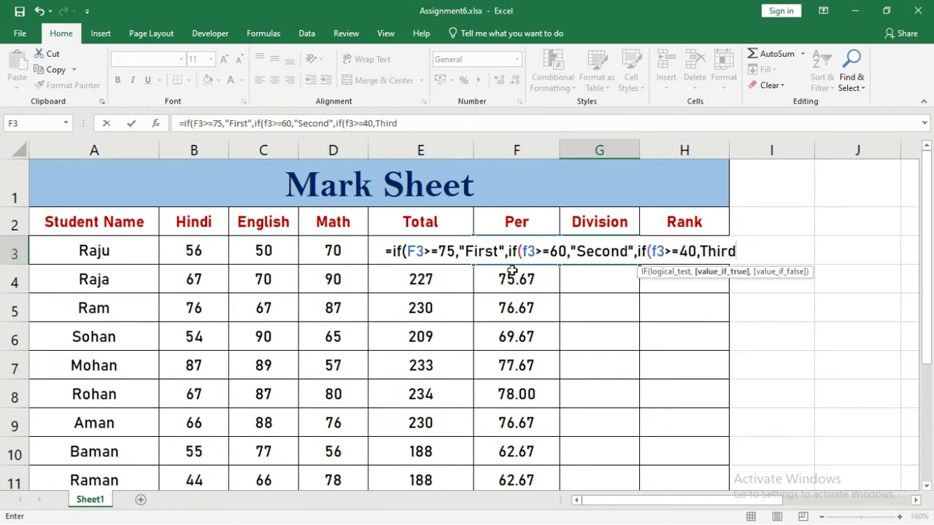
pyautogui.click(699, 251)
pyautogui.write('"')
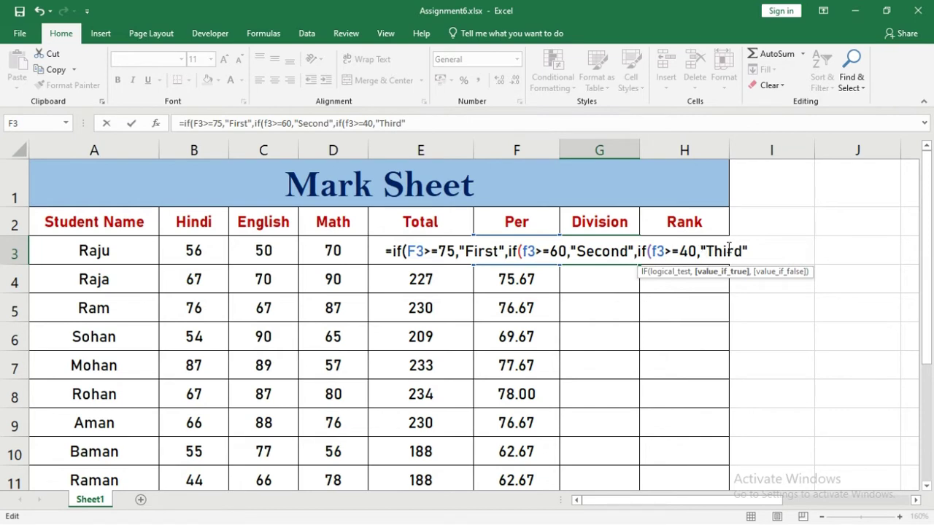
pyautogui.click(751, 250)
pyautogui.write(',"')
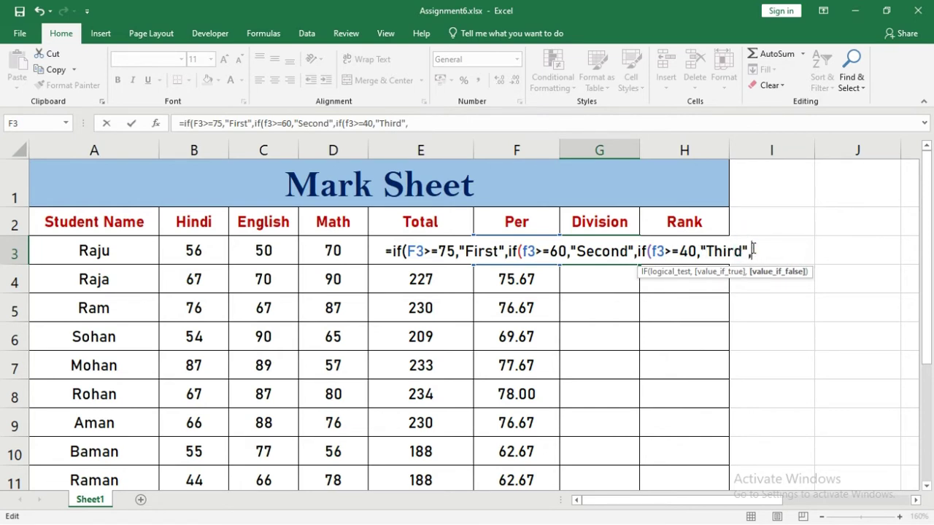
pyautogui.write('Fail"')
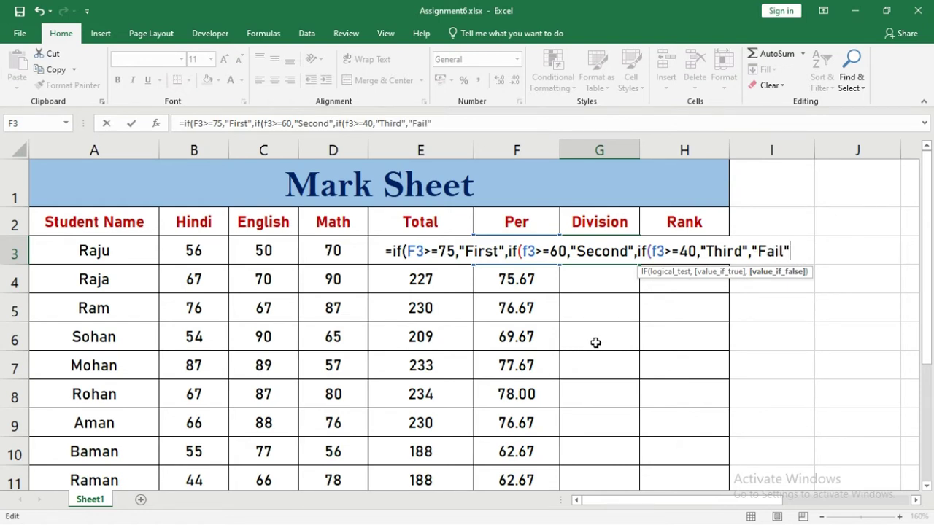
pyautogui.write(')))')
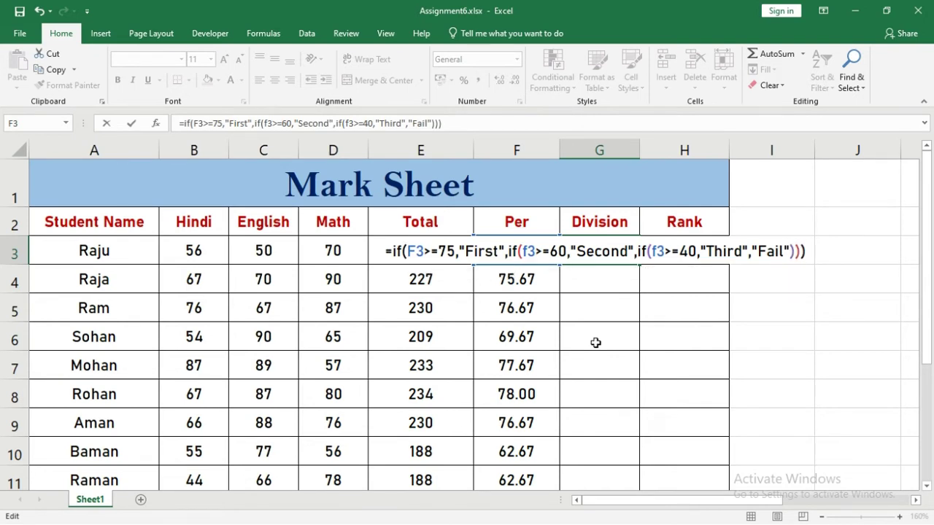
pyautogui.press('Return')
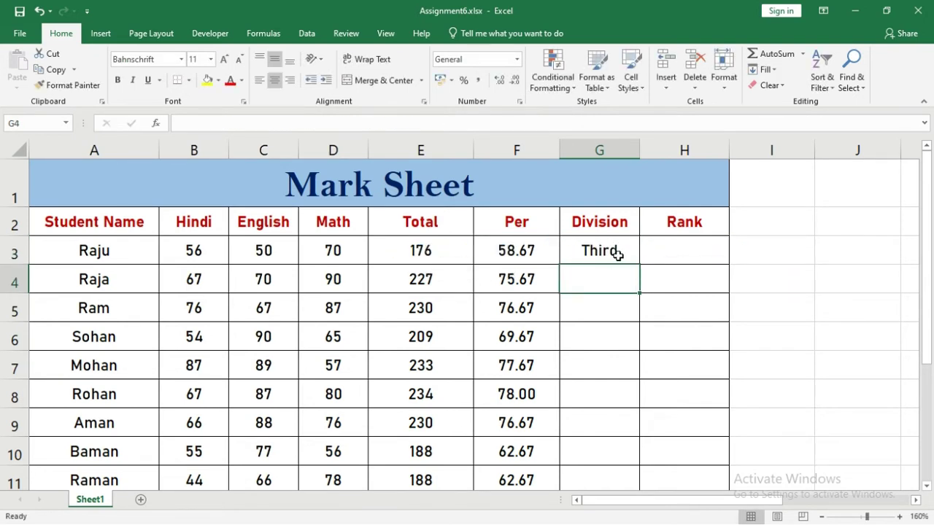
# Step: Fill the Division formula down to G11 and zoom out to see all rows
pyautogui.click(617, 254)
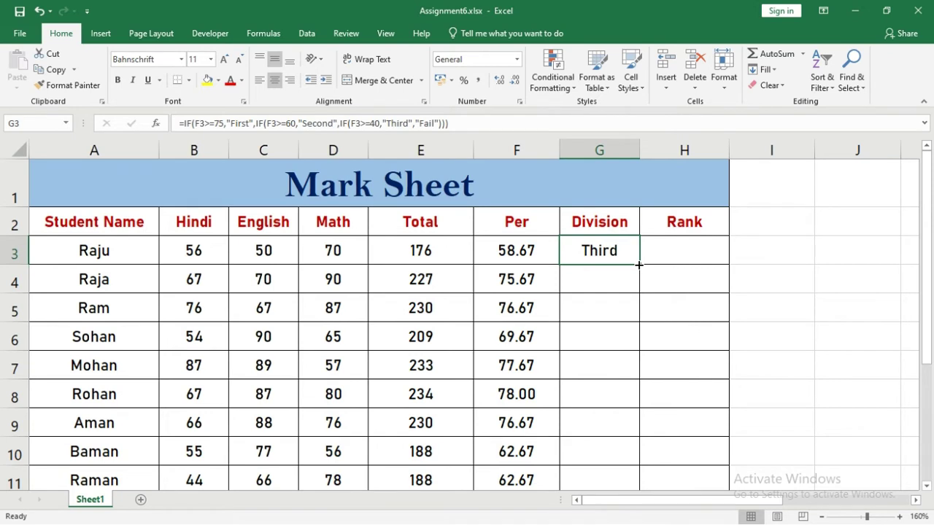
pyautogui.doubleClick(639, 265)
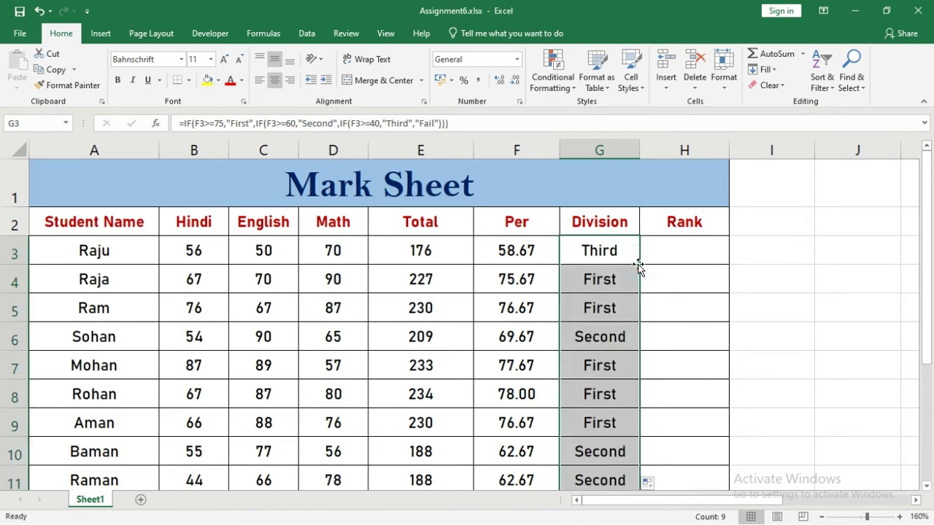
pyautogui.click(647, 298)
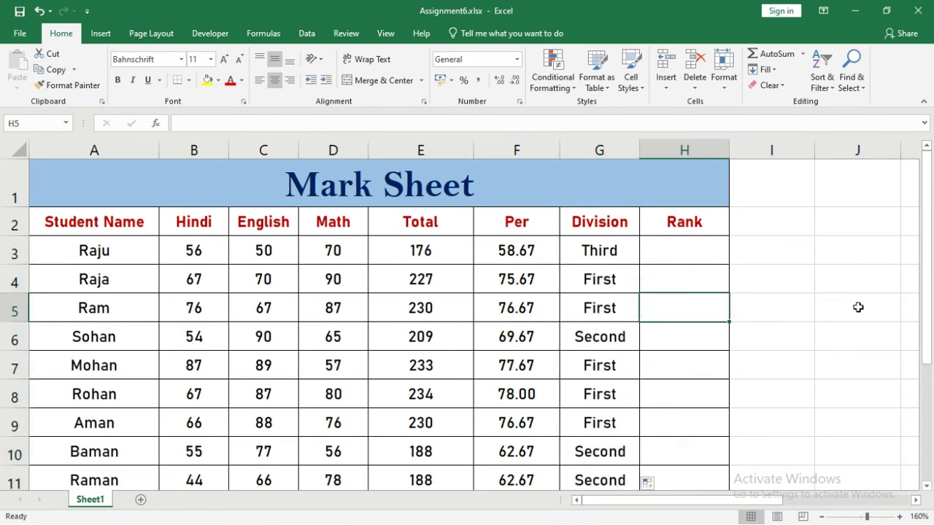
pyautogui.click(823, 516)
pyautogui.click(823, 517)
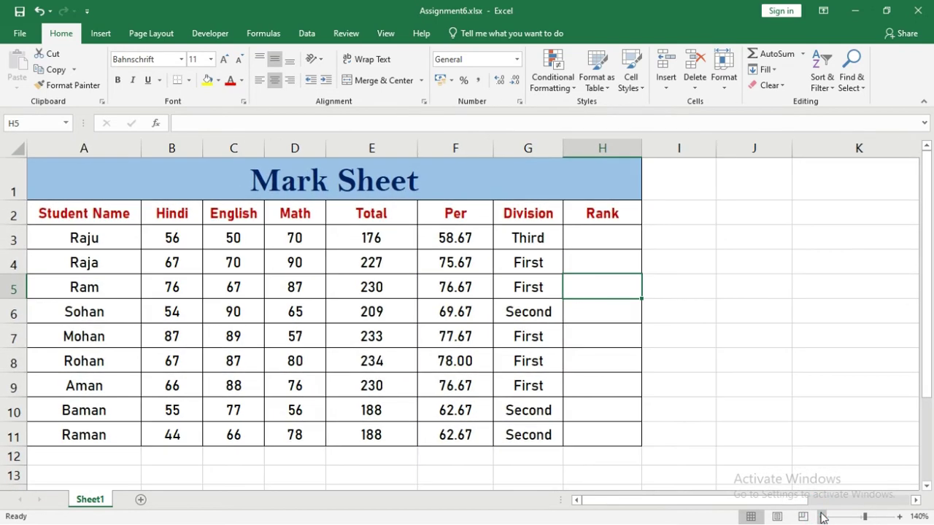
pyautogui.moveTo(455, 232); pyautogui.dragTo(463, 436)
pyautogui.click(474, 235)
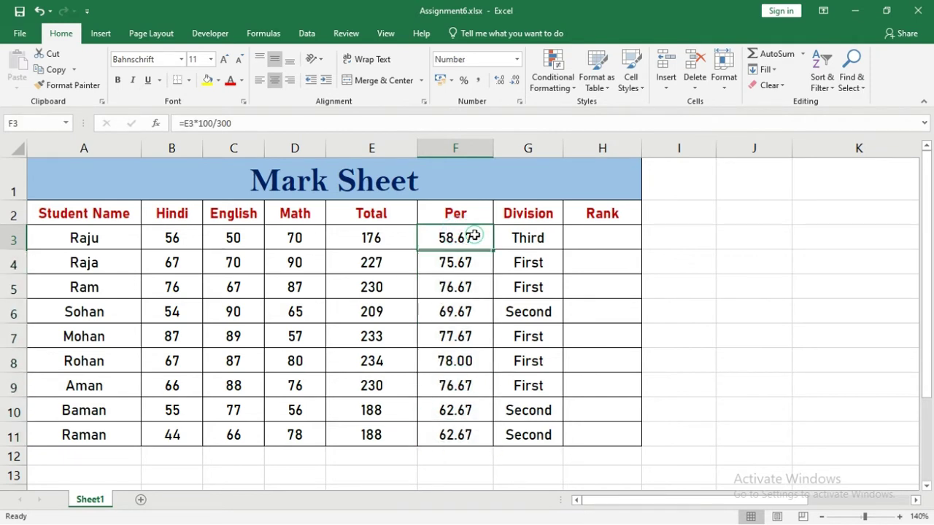
pyautogui.click(609, 245)
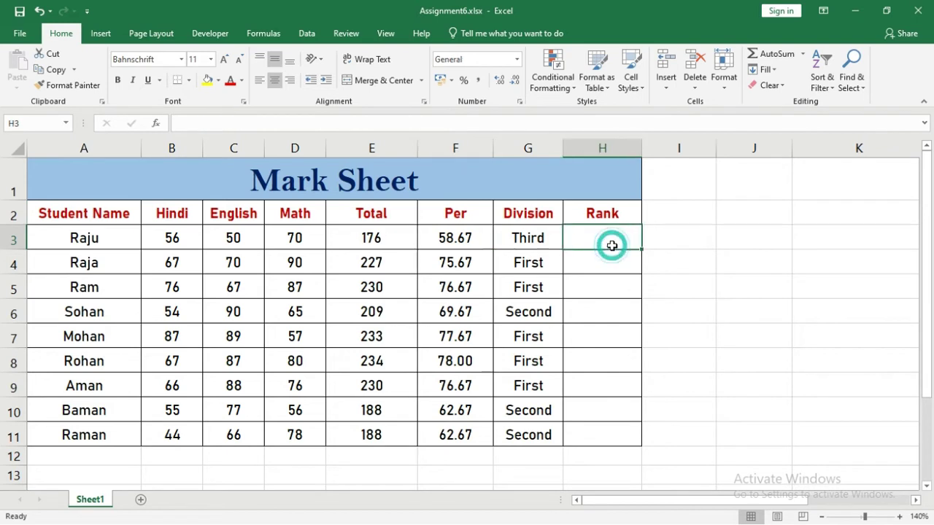
pyautogui.click(446, 237)
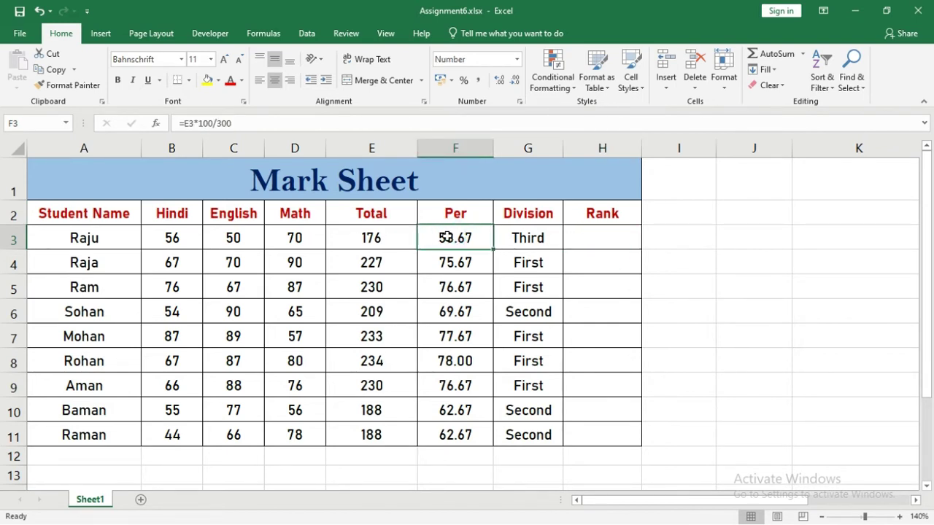
pyautogui.moveTo(446, 237); pyautogui.dragTo(462, 432)
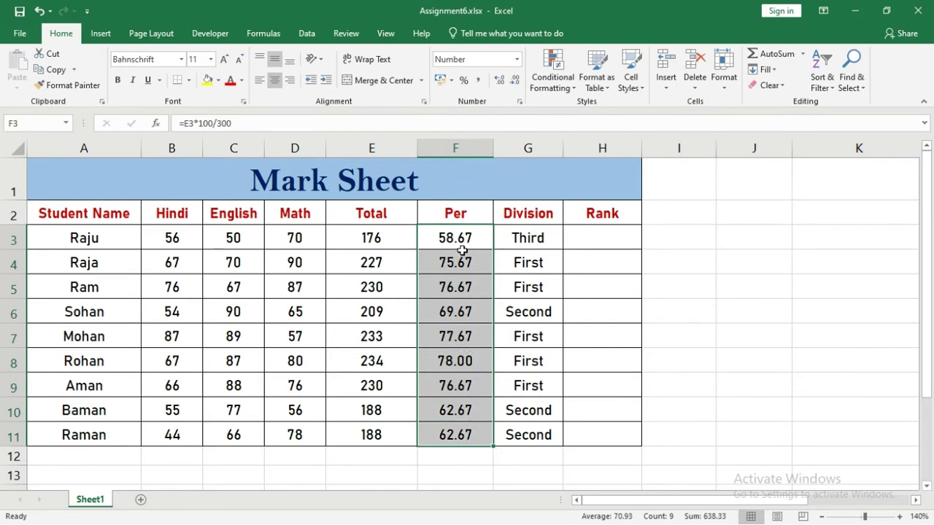
# Step: Enter =RANK(F3,F3:F11,) in H3, giving the first student rank 9
pyautogui.click(596, 244)
pyautogui.write('=r')
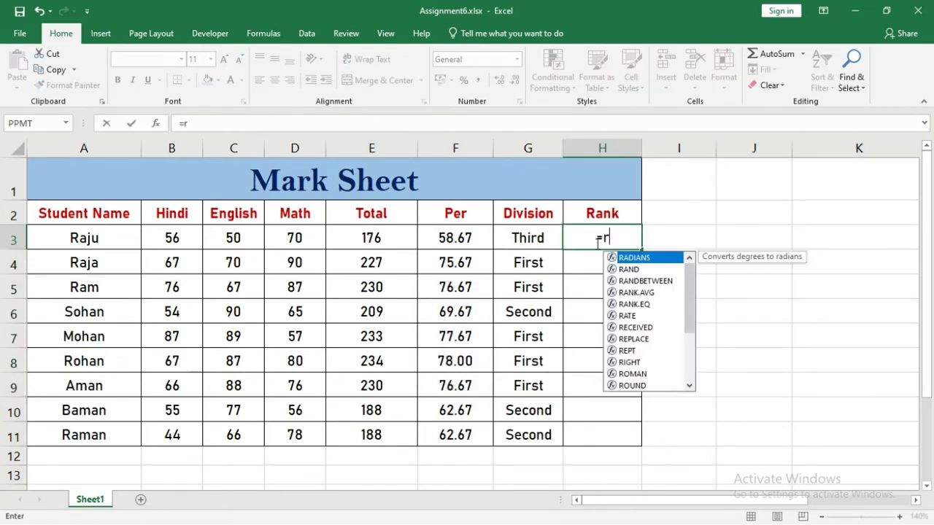
pyautogui.write('ank(')
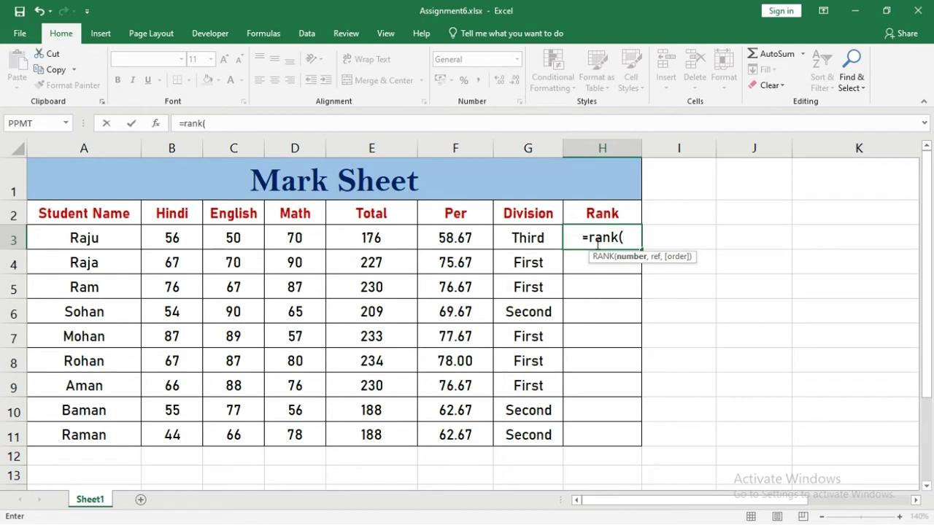
pyautogui.click(471, 241)
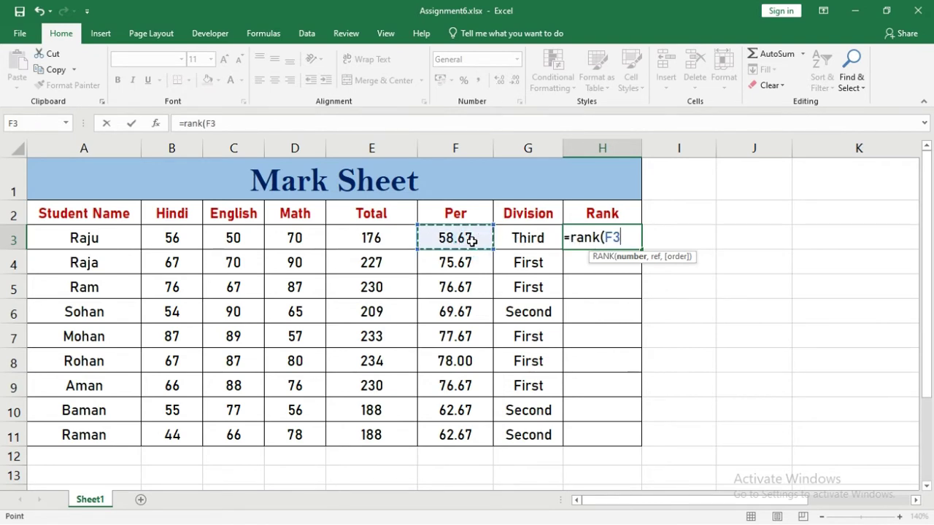
pyautogui.write(',')
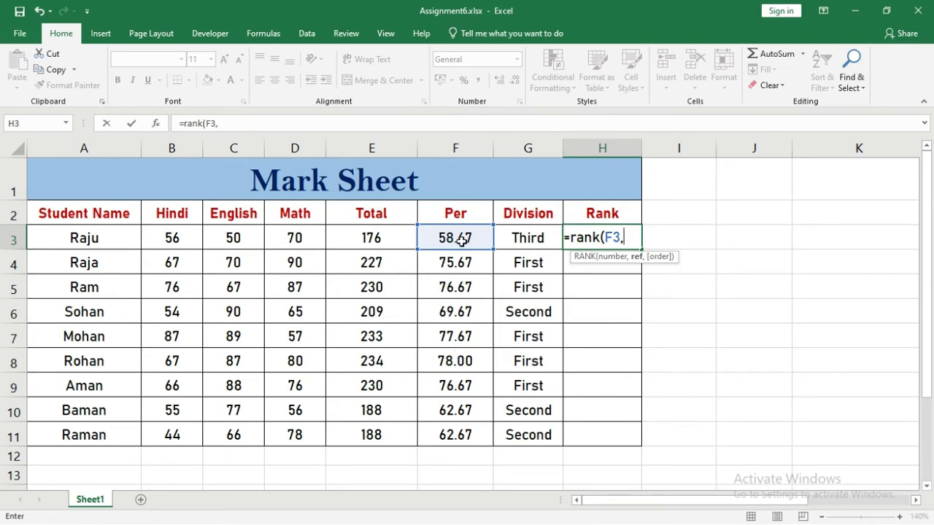
pyautogui.moveTo(462, 241); pyautogui.dragTo(466, 428)
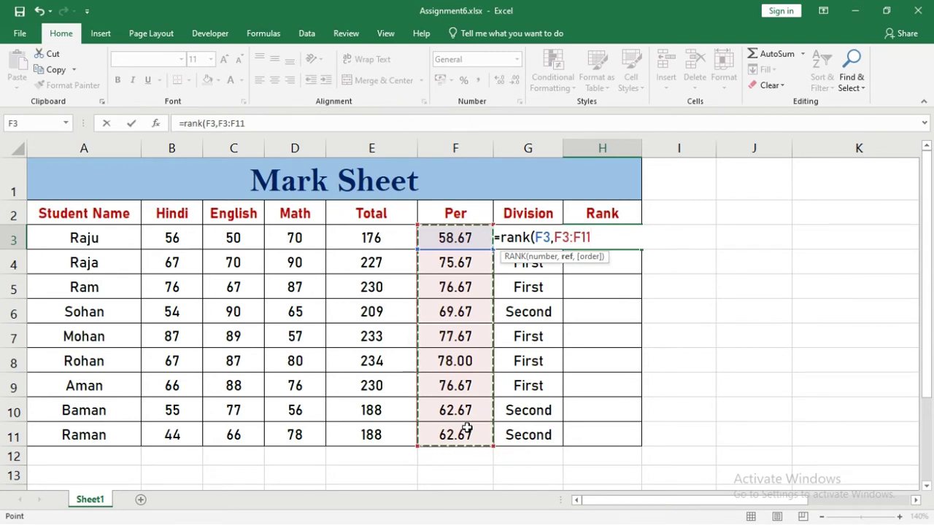
pyautogui.write(',')
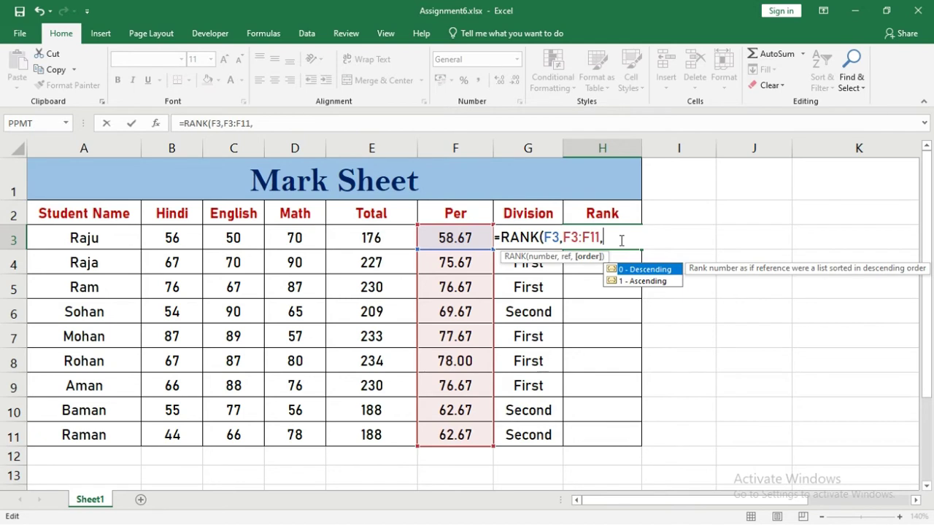
pyautogui.write(')')
pyautogui.press('Return')
pyautogui.click(620, 240)
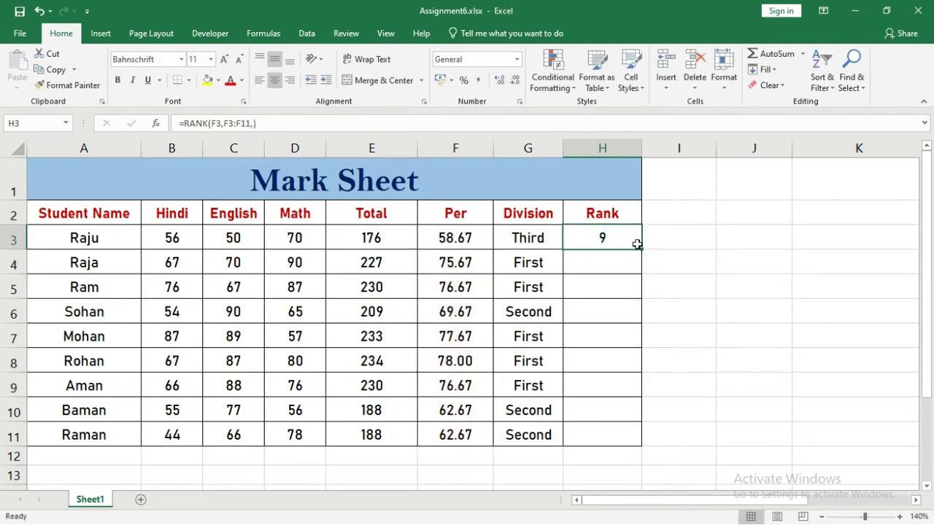
pyautogui.moveTo(642, 249); pyautogui.dragTo(634, 445)
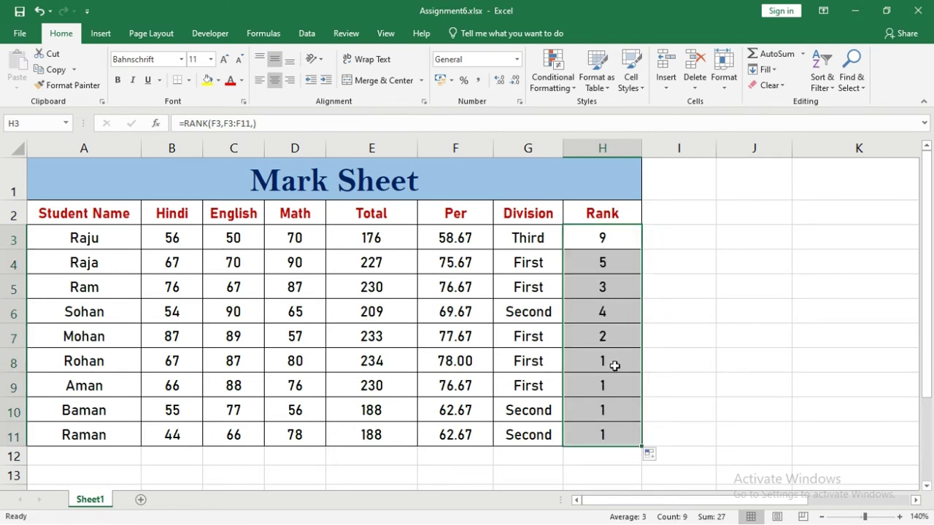
pyautogui.doubleClick(600, 234)
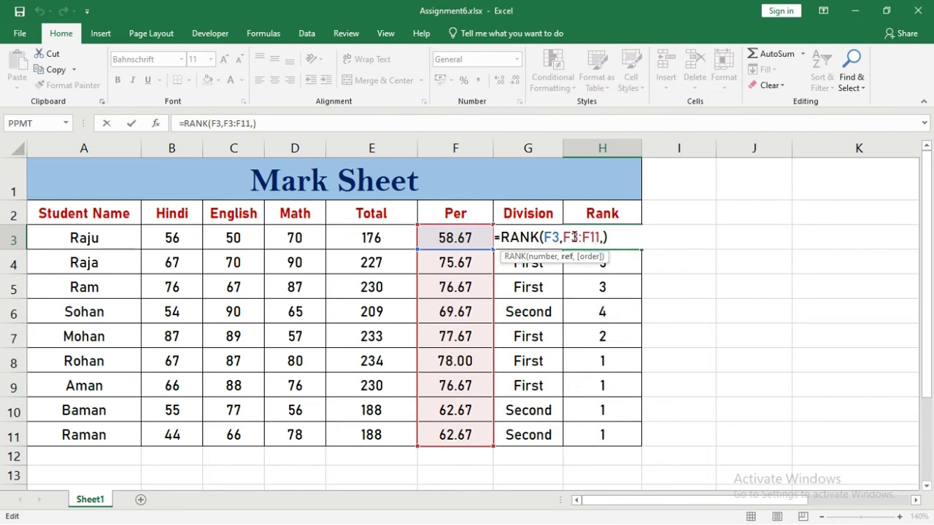
pyautogui.click(552, 237)
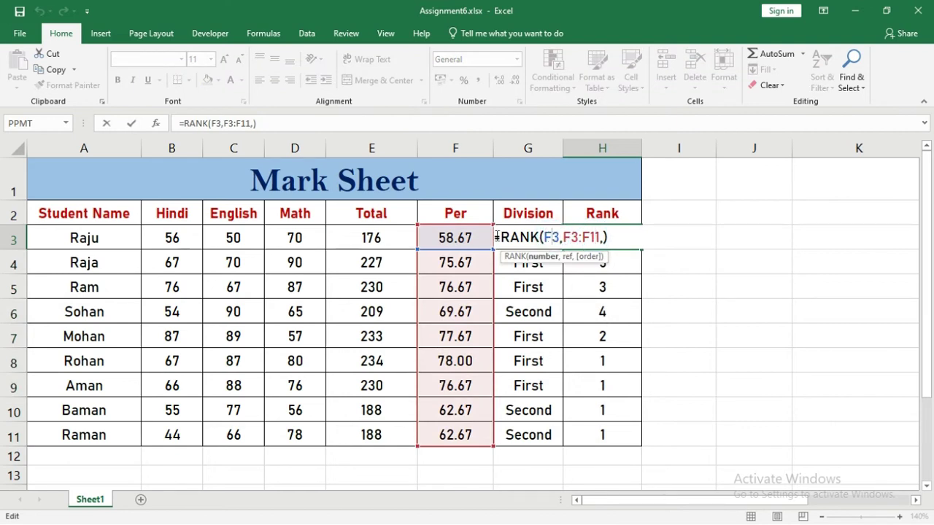
pyautogui.hotkey('ctrl', 'Return')
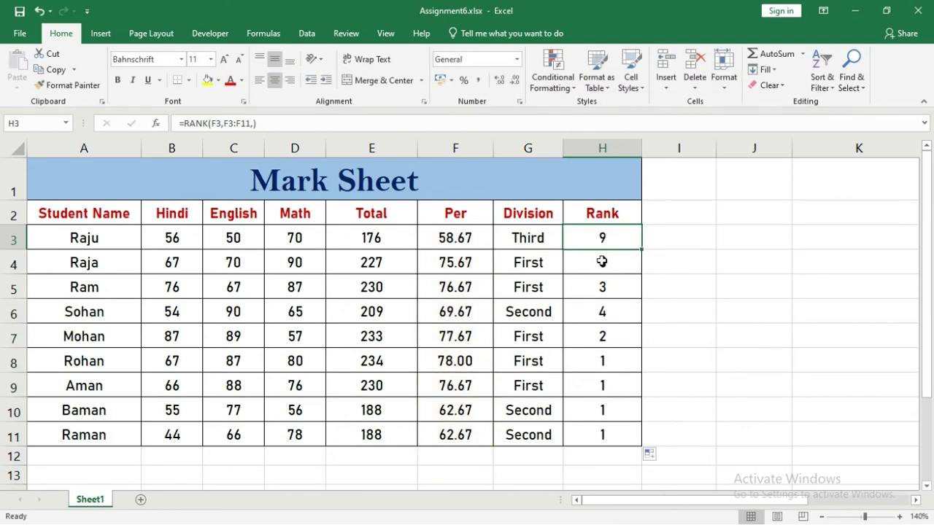
pyautogui.click(577, 256)
pyautogui.doubleClick(605, 261)
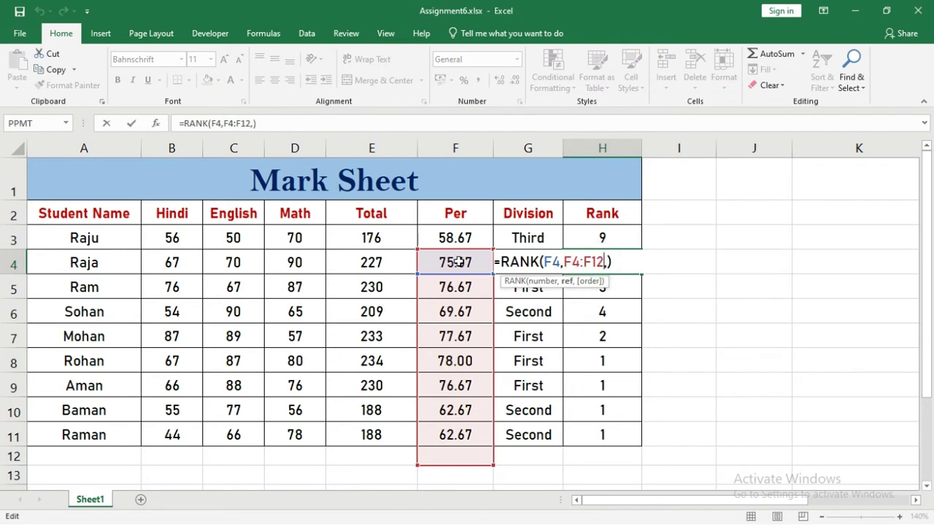
pyautogui.hotkey('ctrl', 'Return')
pyautogui.doubleClick(625, 287)
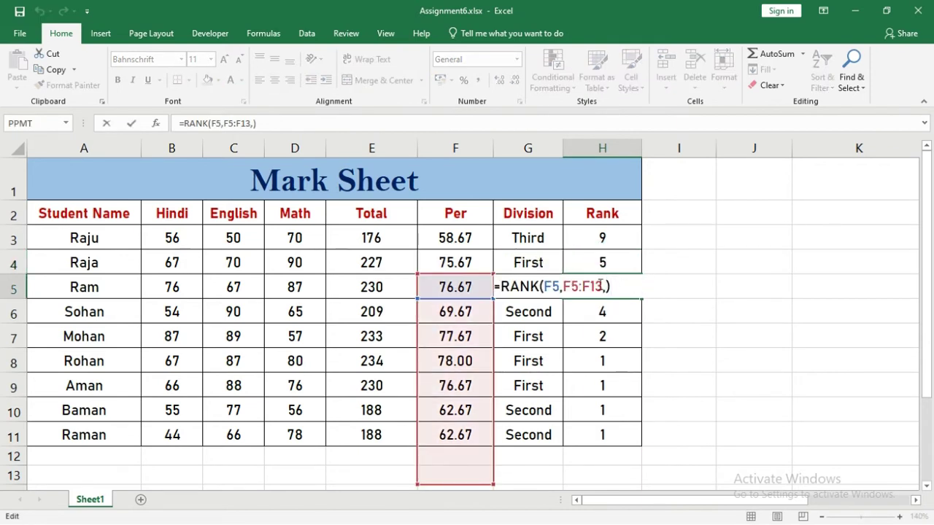
pyautogui.hotkey('ctrl', 'Return')
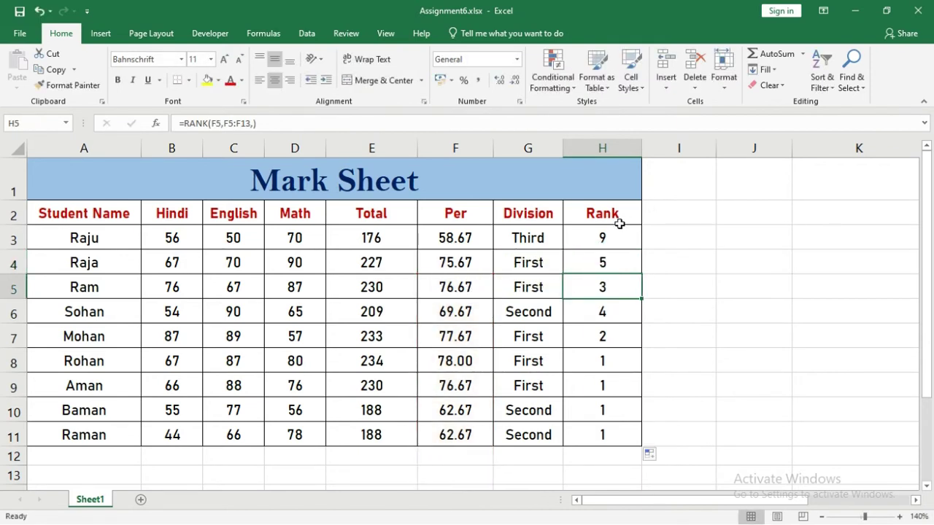
pyautogui.click(607, 235)
pyautogui.doubleClick(607, 235)
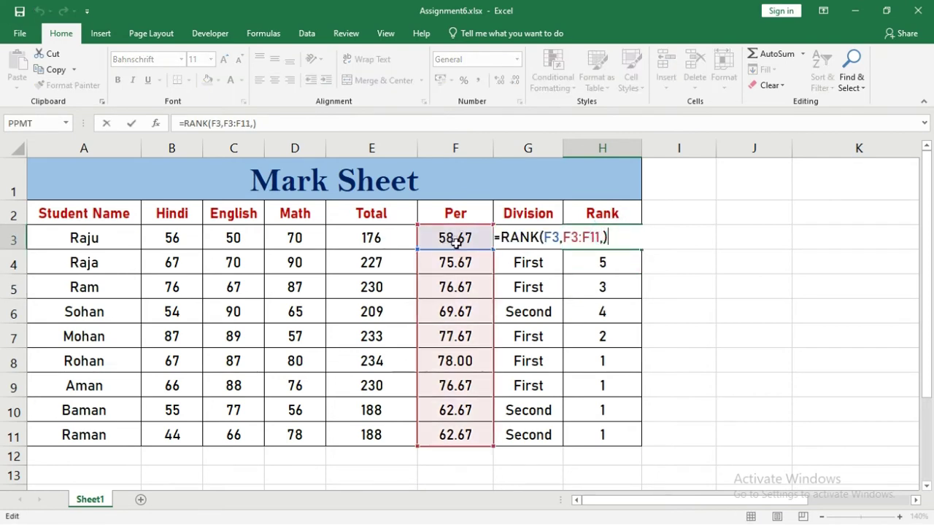
pyautogui.hotkey('ctrl', 'Return')
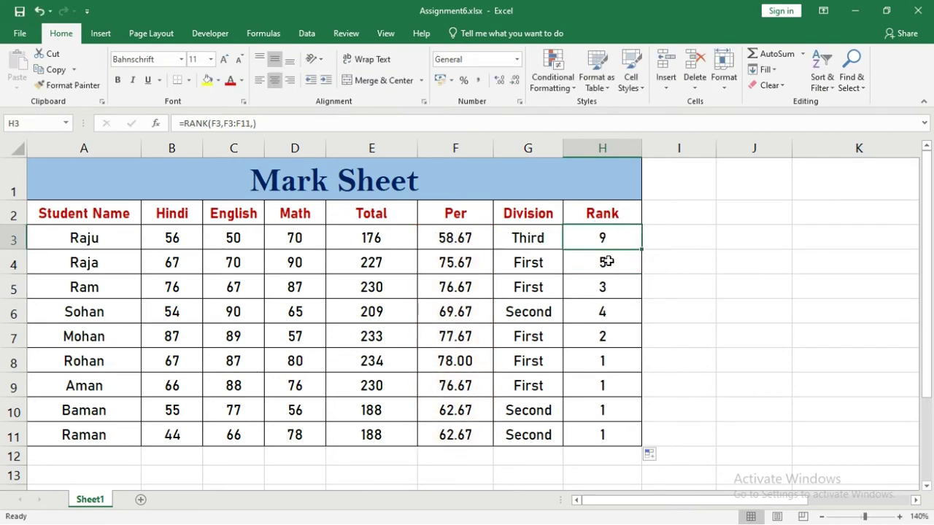
pyautogui.click(607, 261)
pyautogui.doubleClick(607, 262)
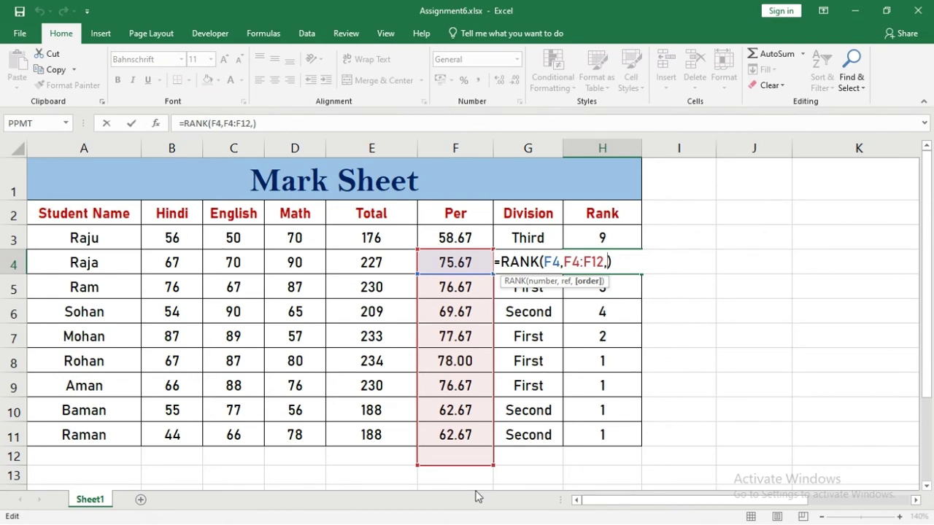
pyautogui.press('Return')
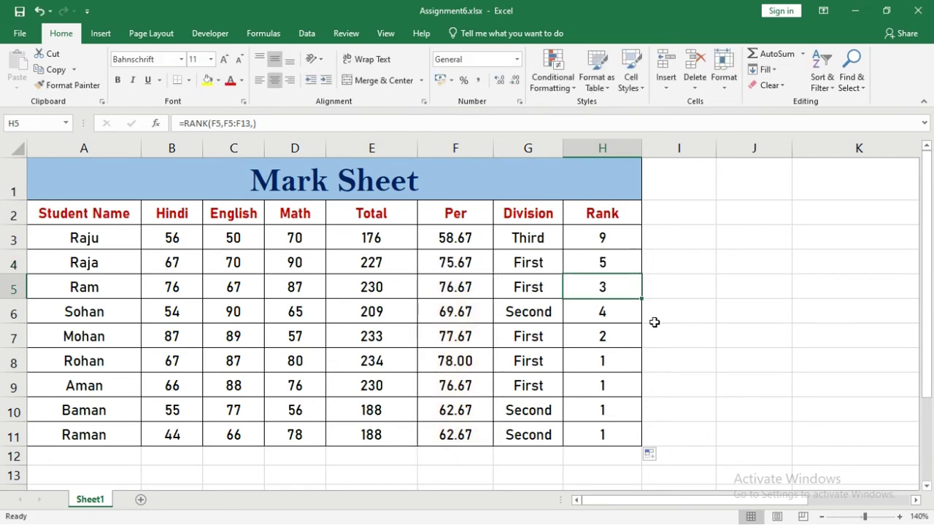
pyautogui.doubleClick(613, 299)
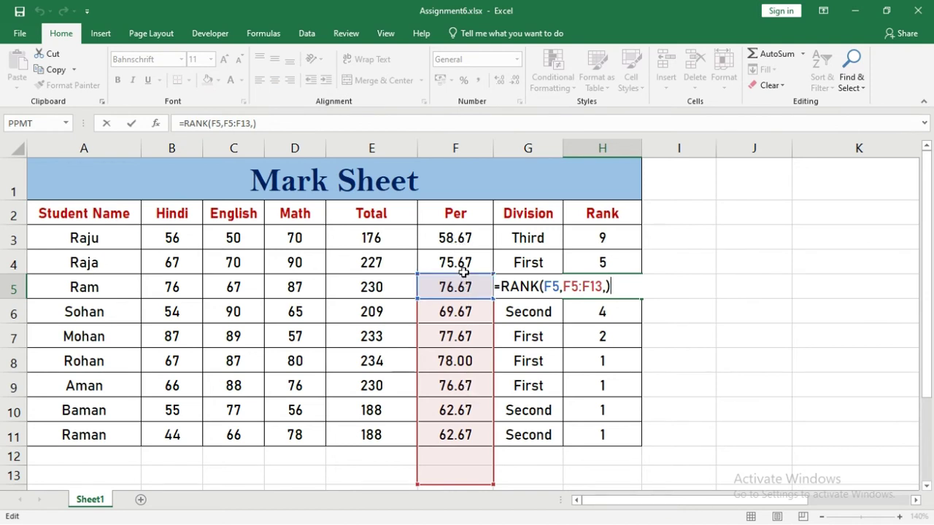
# Step: Edit H3's rank formula so its range becomes absolute $F$3:$F$11
pyautogui.click(576, 237)
pyautogui.doubleClick(587, 237)
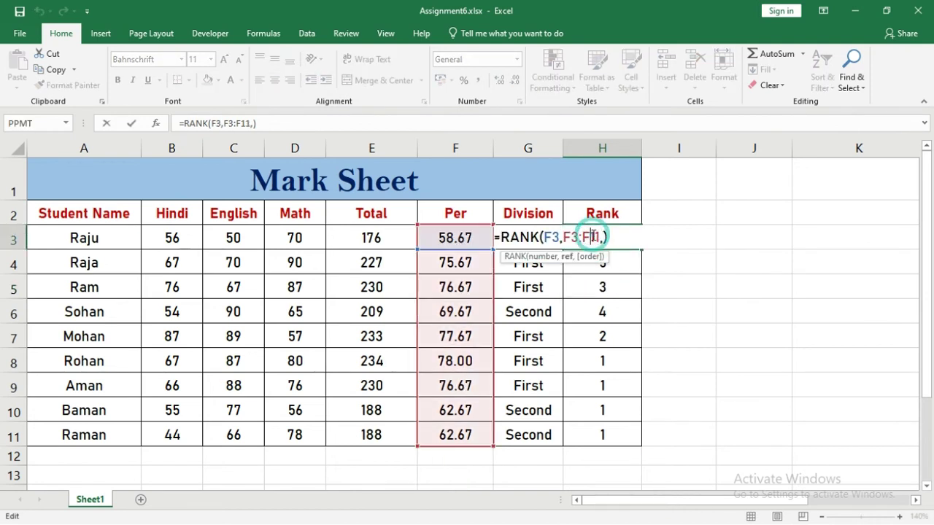
pyautogui.click(570, 237)
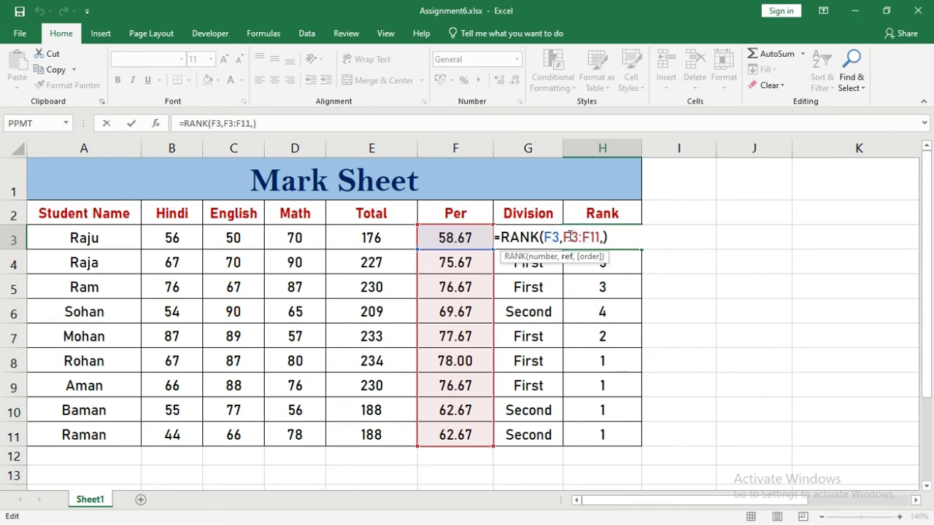
pyautogui.press('F4')
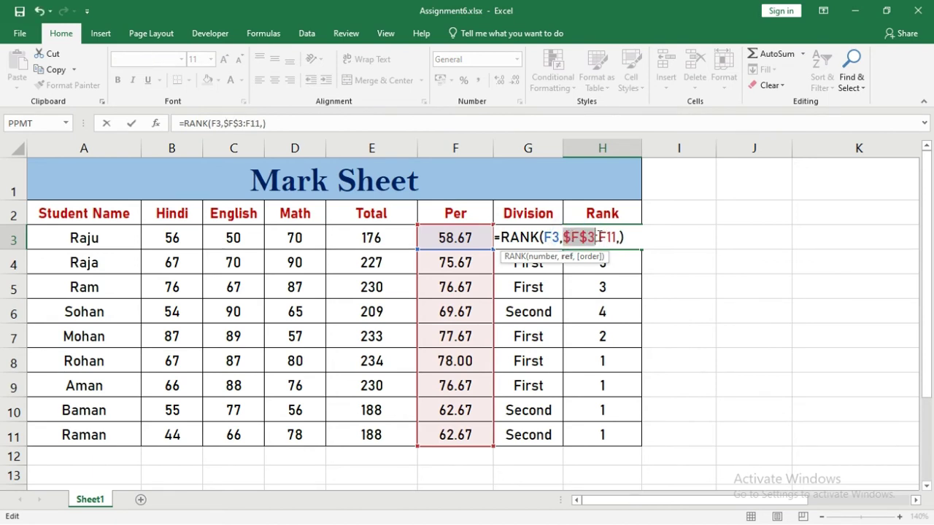
pyautogui.click(612, 237)
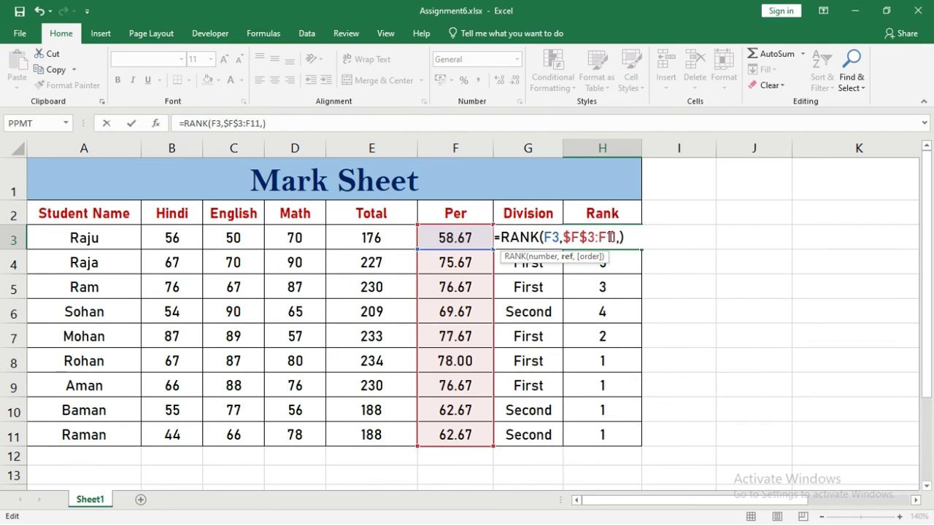
pyautogui.press('F4')
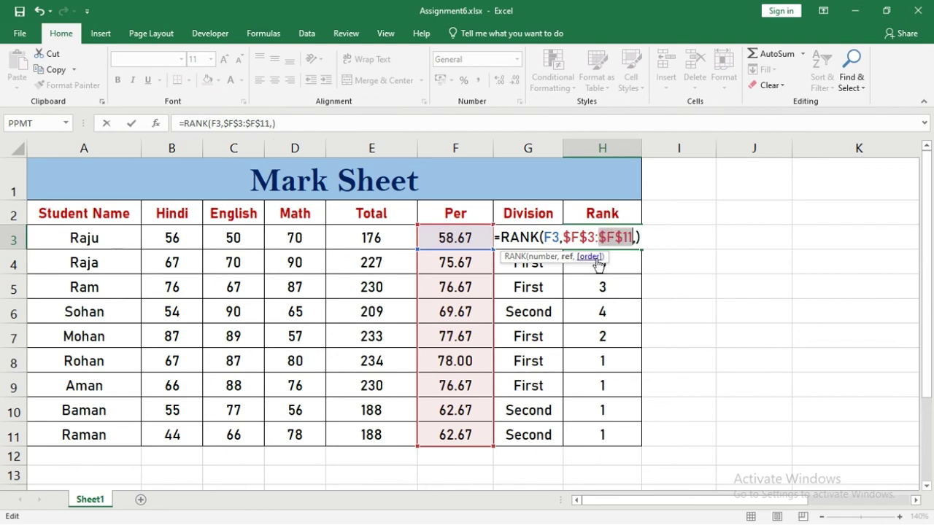
pyautogui.press('Return')
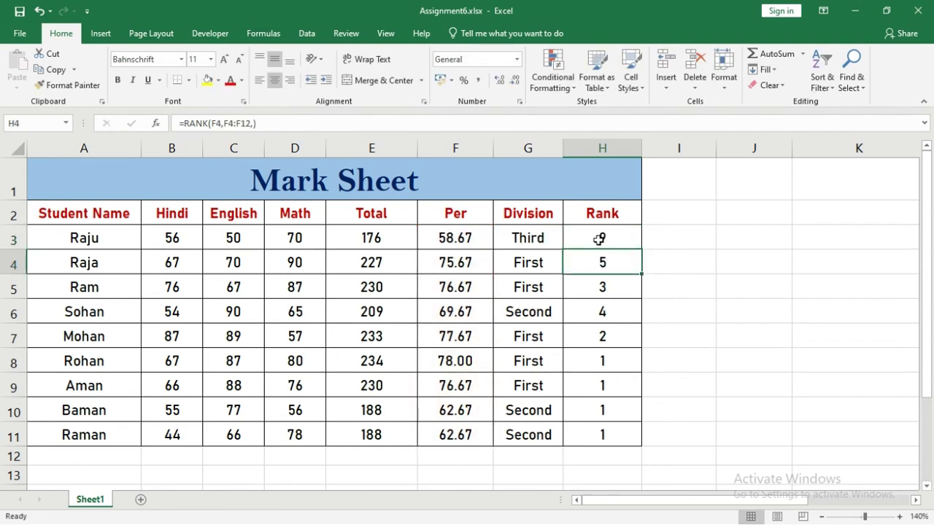
pyautogui.click(600, 239)
# Step: Copy the anchored rank formula from H3 down to H11
pyautogui.moveTo(476, 238); pyautogui.dragTo(471, 434)
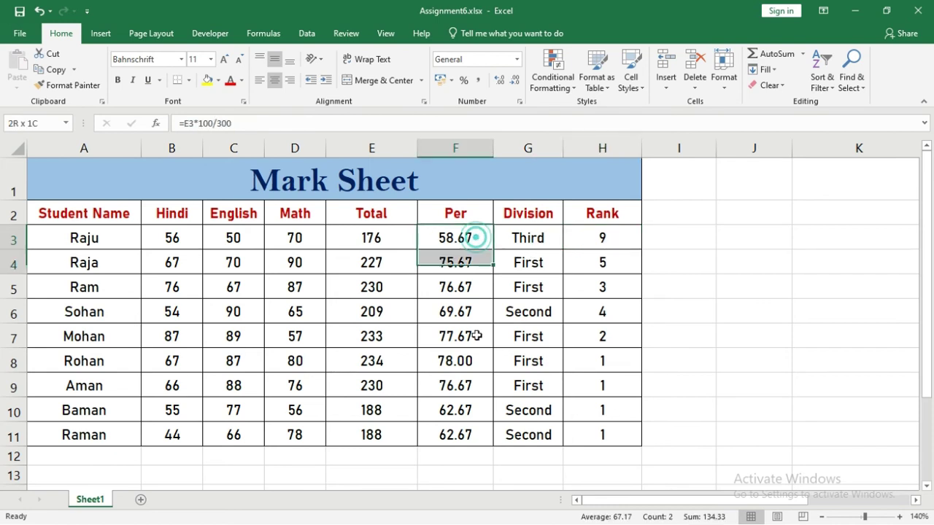
pyautogui.click(632, 238)
pyautogui.doubleClick(643, 251)
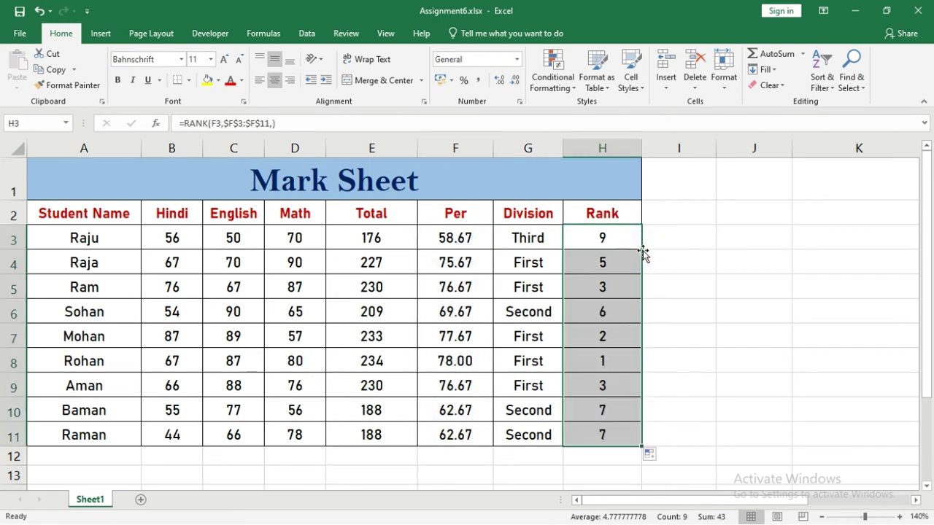
# Step: Check that H8, H9, H10 and H3 all rank against $F$3:$F$11
pyautogui.click(609, 348)
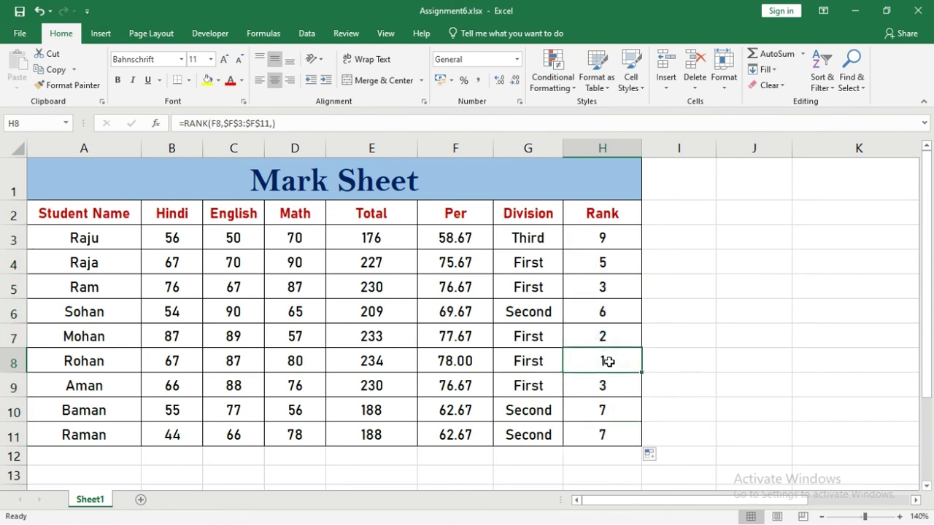
pyautogui.doubleClick(608, 362)
pyautogui.press('Escape')
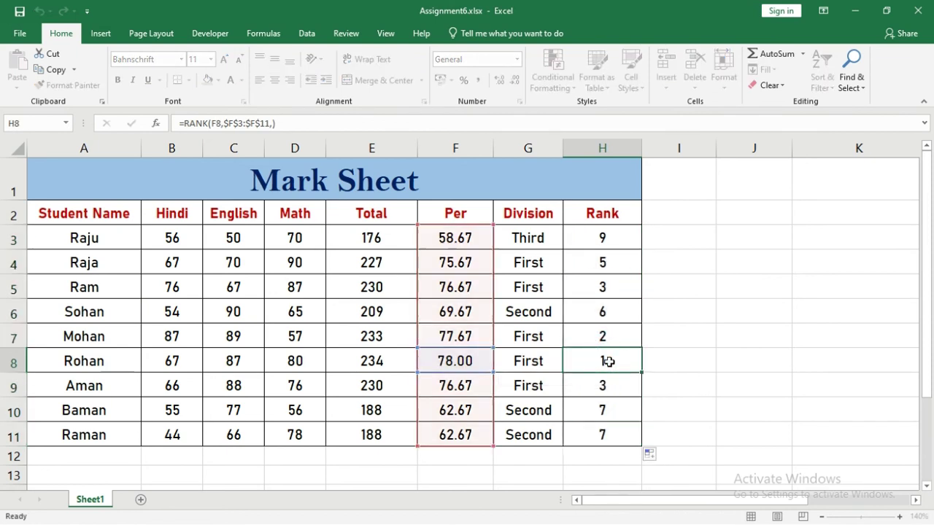
pyautogui.doubleClick(609, 386)
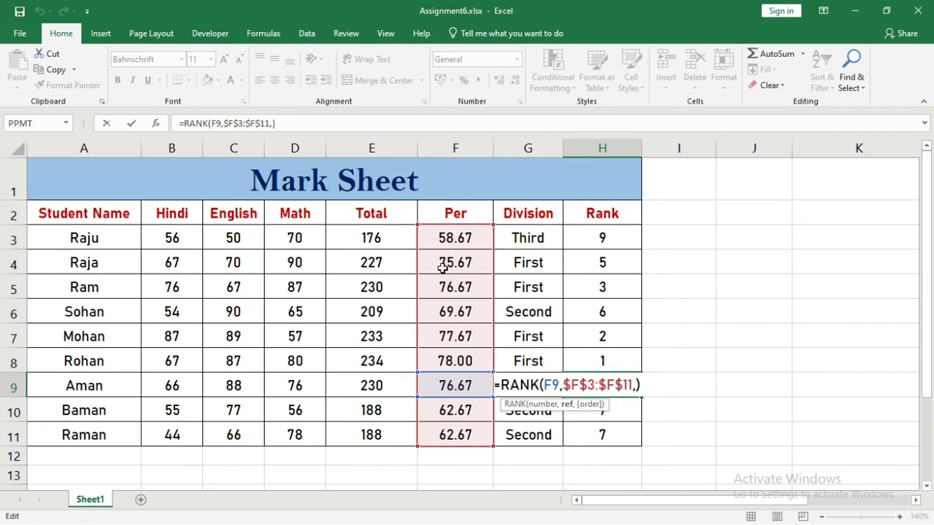
pyautogui.press('Escape')
pyautogui.doubleClick(605, 417)
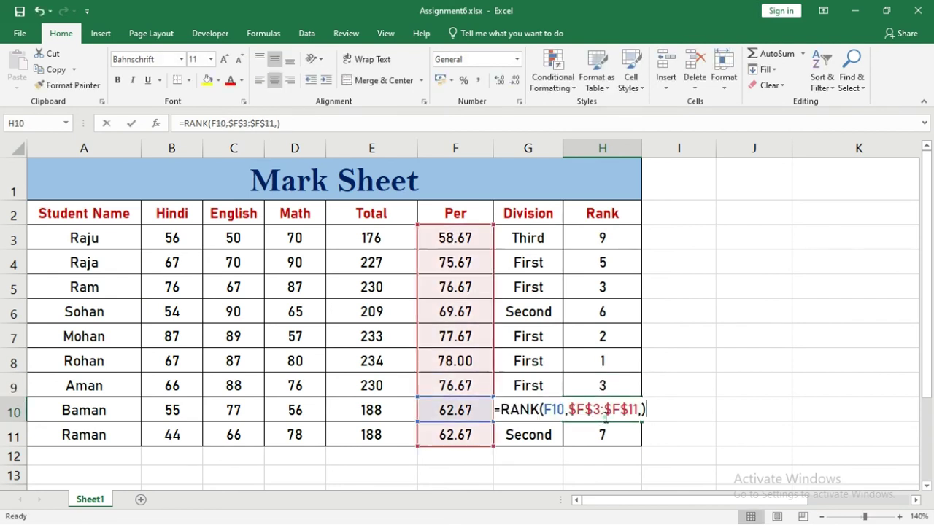
pyautogui.press('Escape')
pyautogui.doubleClick(604, 241)
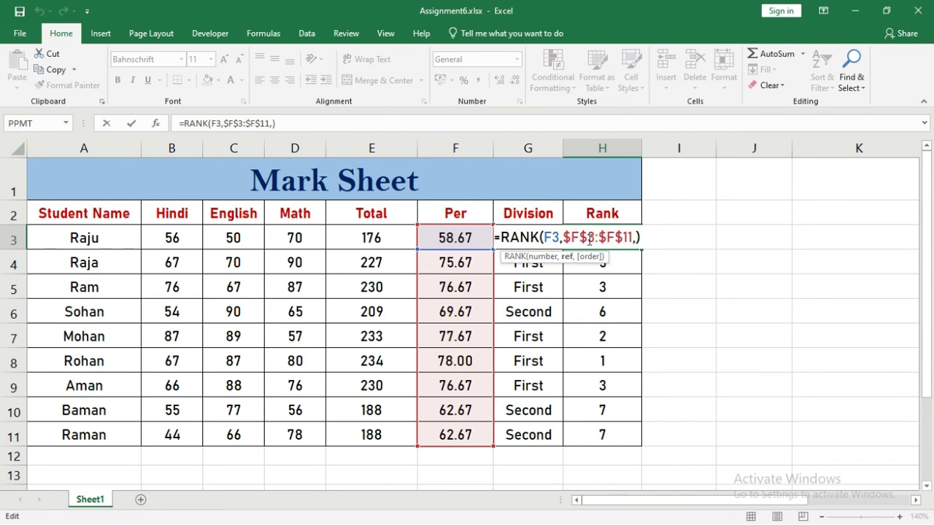
pyautogui.press('Escape')
pyautogui.click(508, 292)
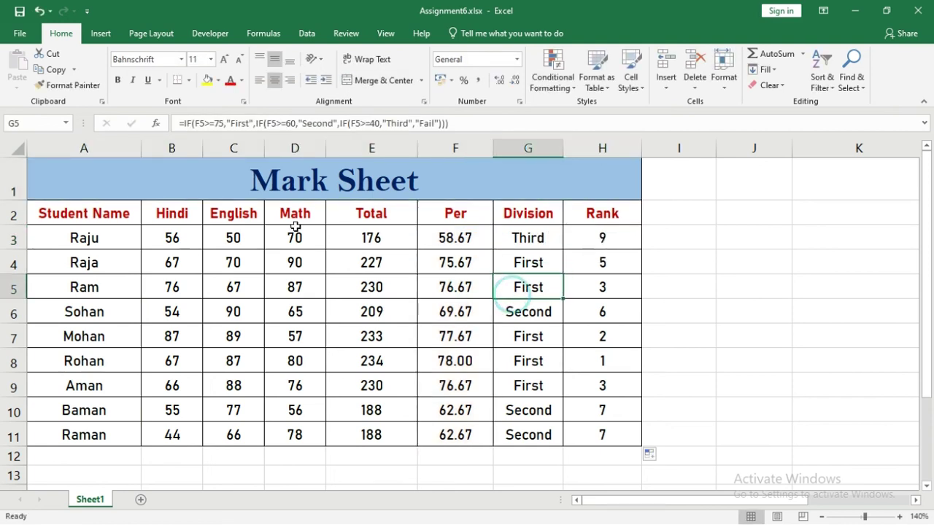
pyautogui.click(196, 174)
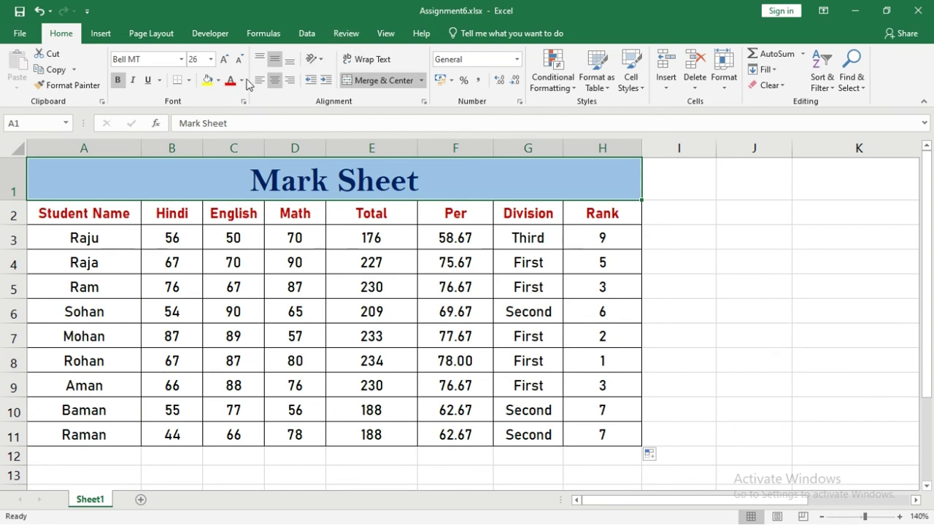
pyautogui.click(300, 282)
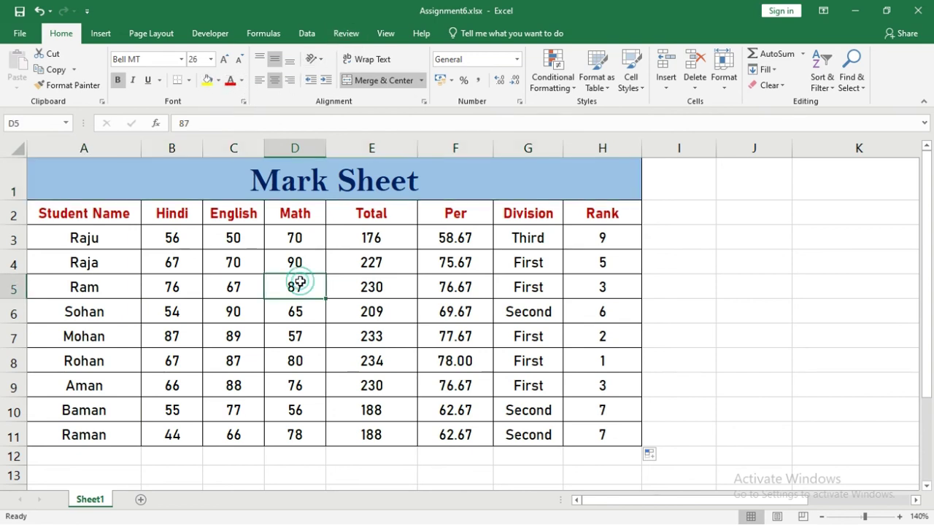
pyautogui.click(557, 286)
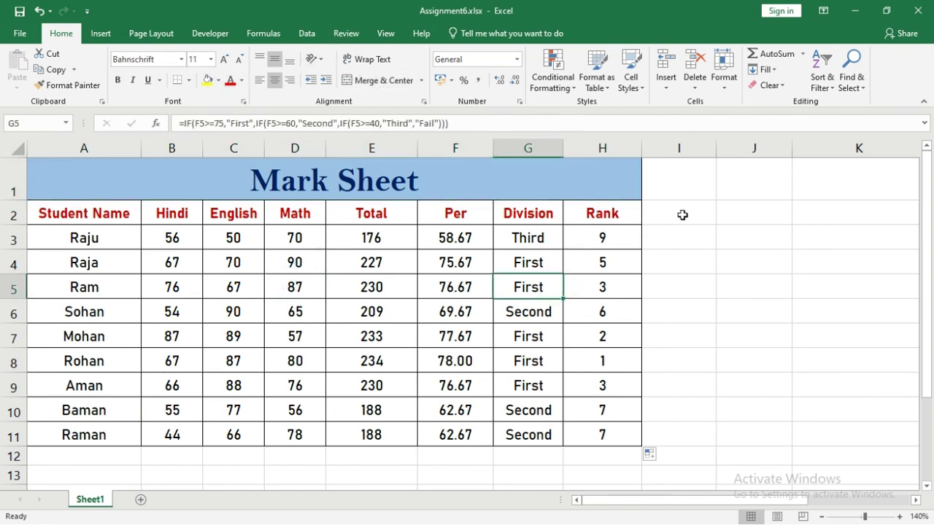